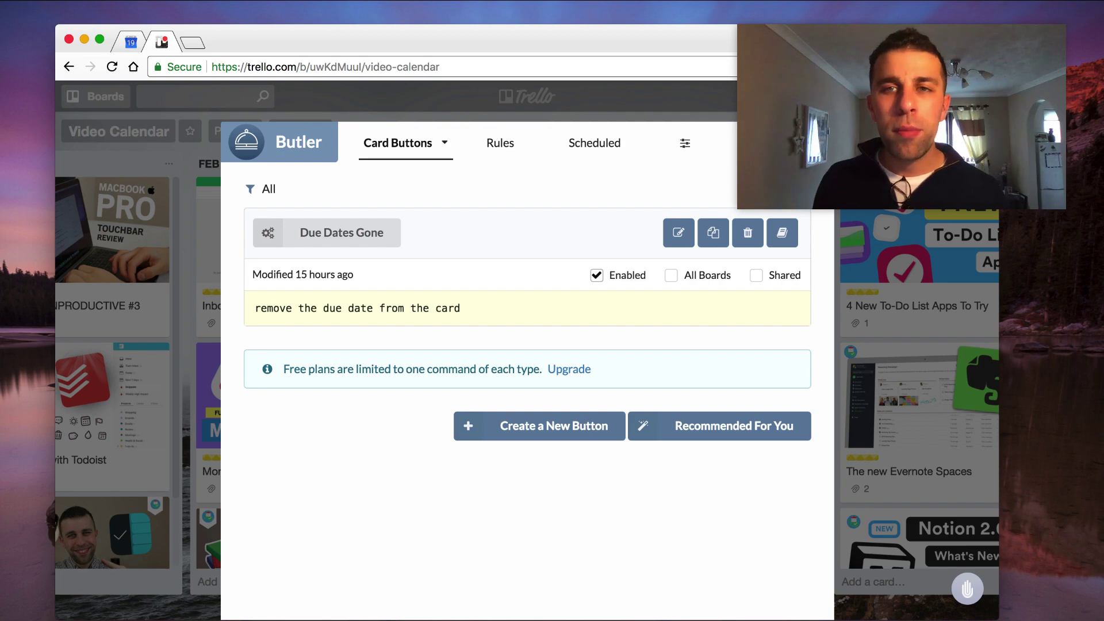
Step: Close the Butler automations panel to get back to the Video Calendar board
key("Escape")
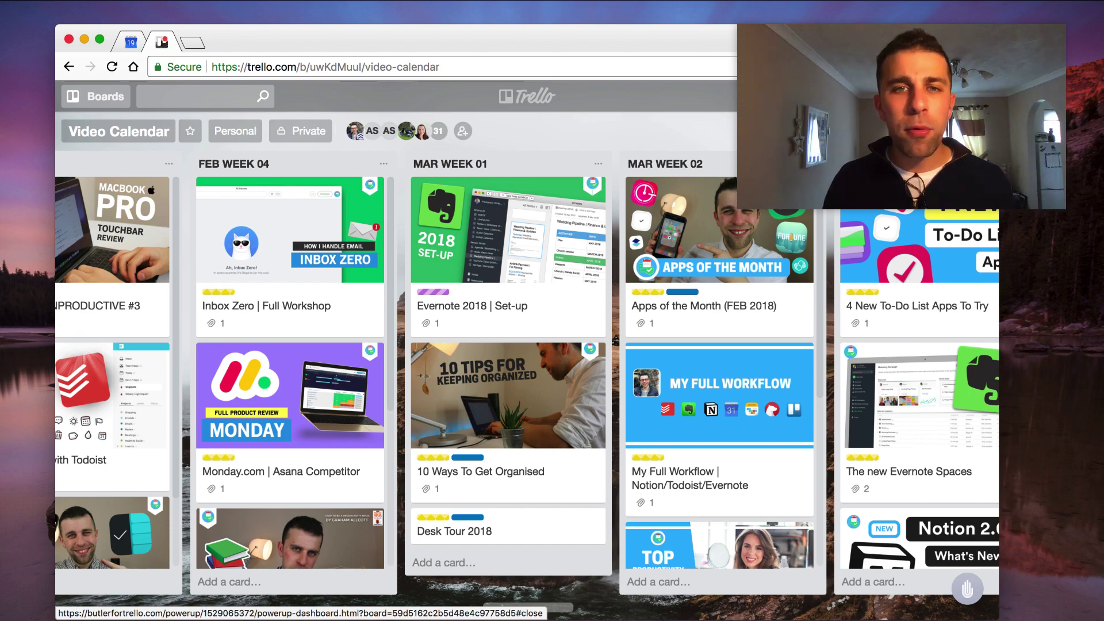
scroll(701, 176, "right", 10)
scroll(701, 177, "right", 3)
scroll(701, 176, "right", 5)
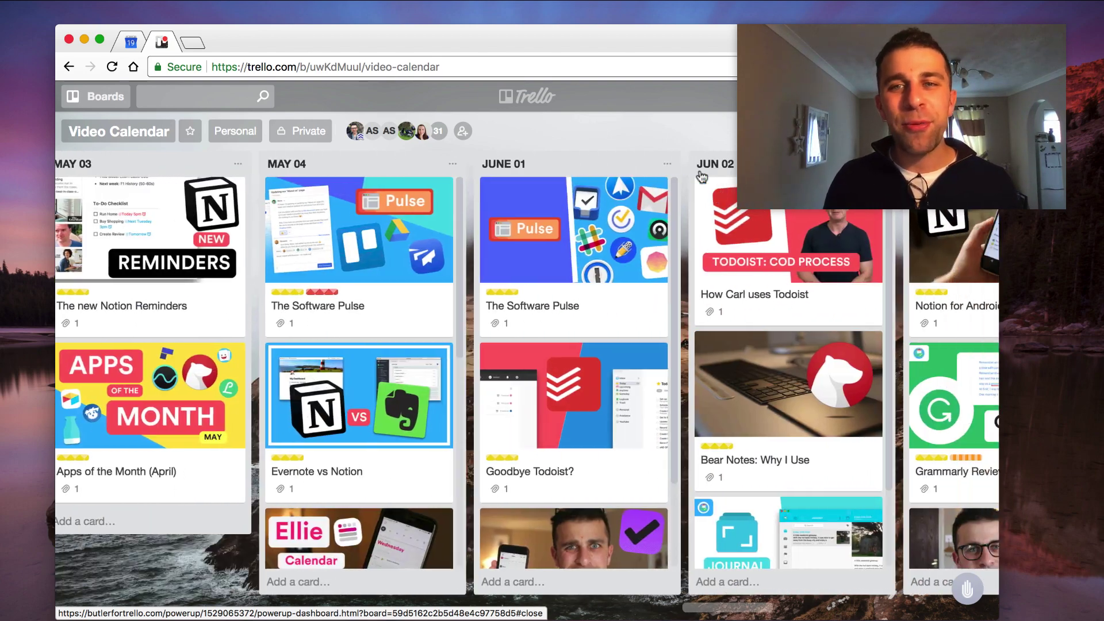
scroll(700, 176, "right", 5)
scroll(701, 176, "right", 2)
scroll(701, 176, "left", 8)
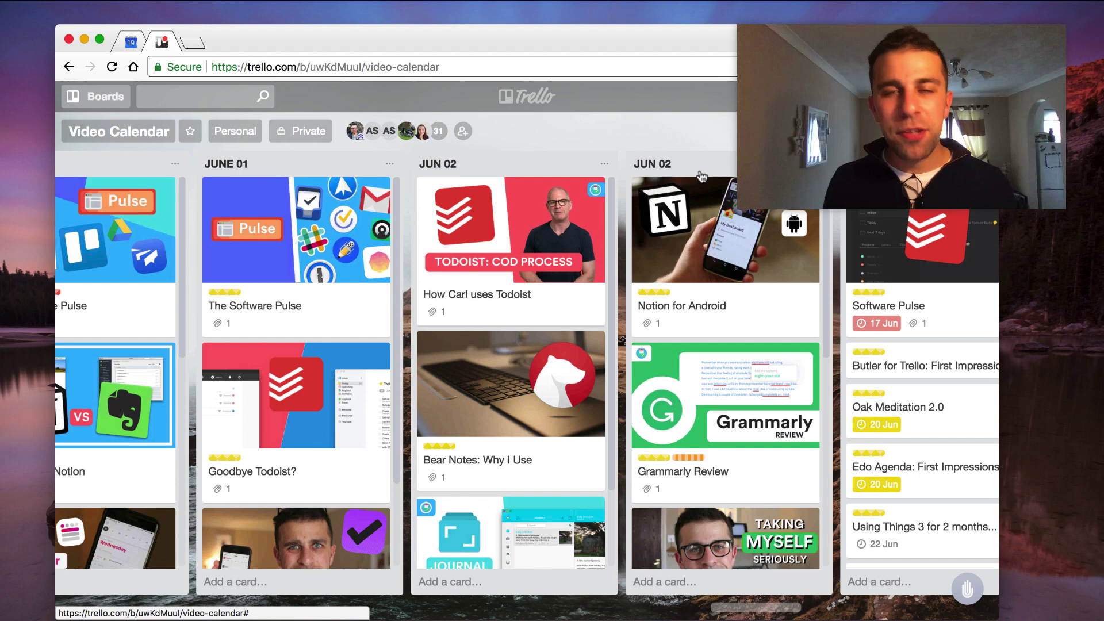
scroll(701, 176, "left", 2)
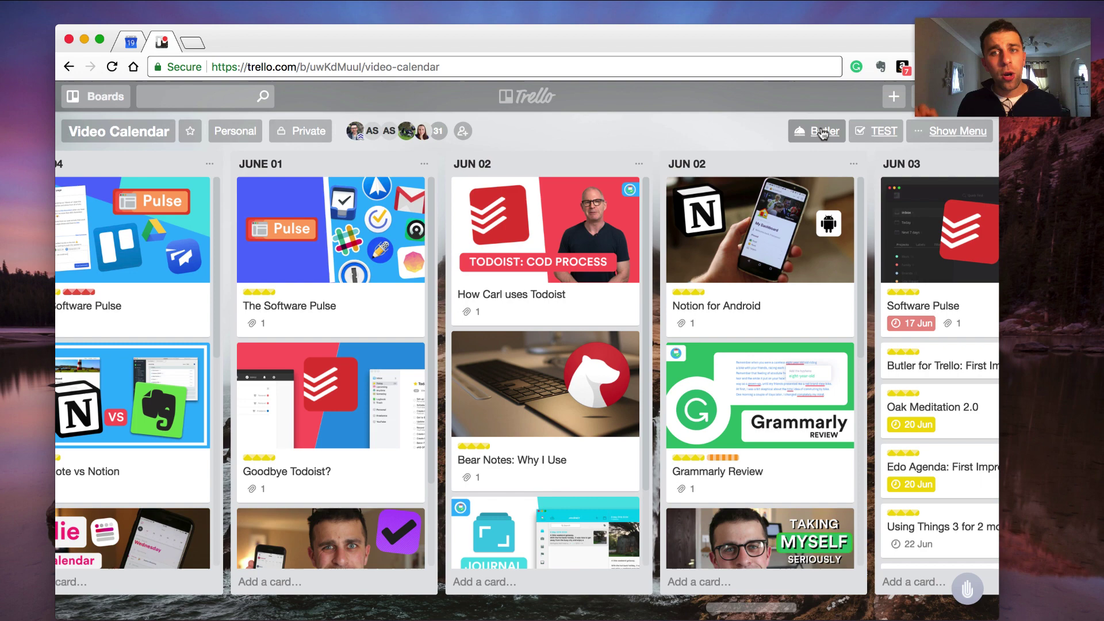
Step: Open Butler's rules to see the rule labeling new COMMUNITY IDEAS cards TO FILM
left_click(822, 131)
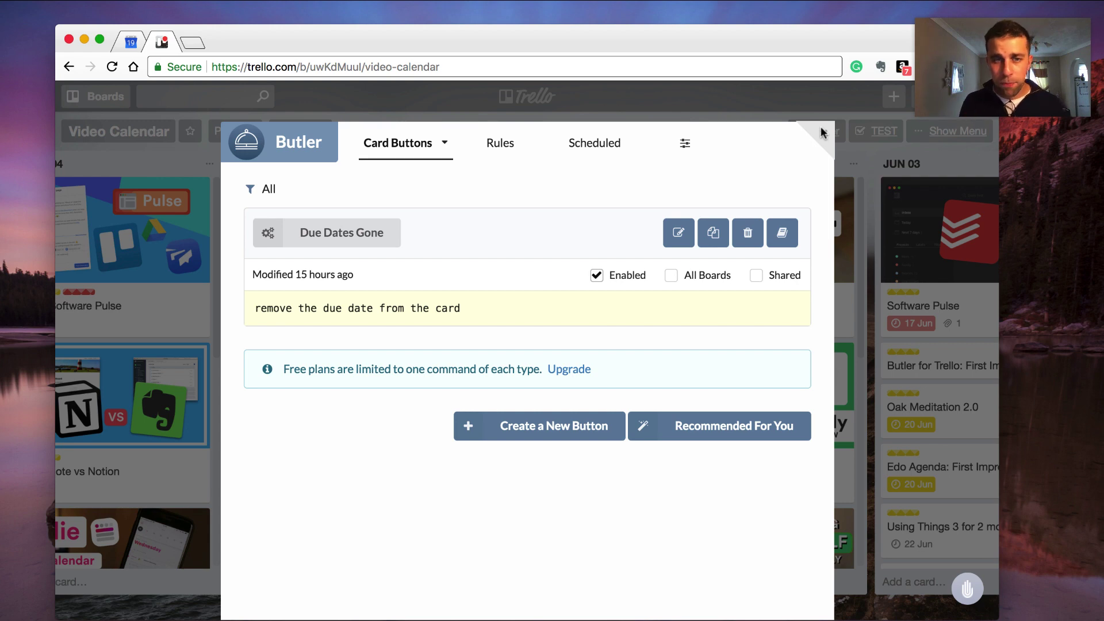
left_click(496, 147)
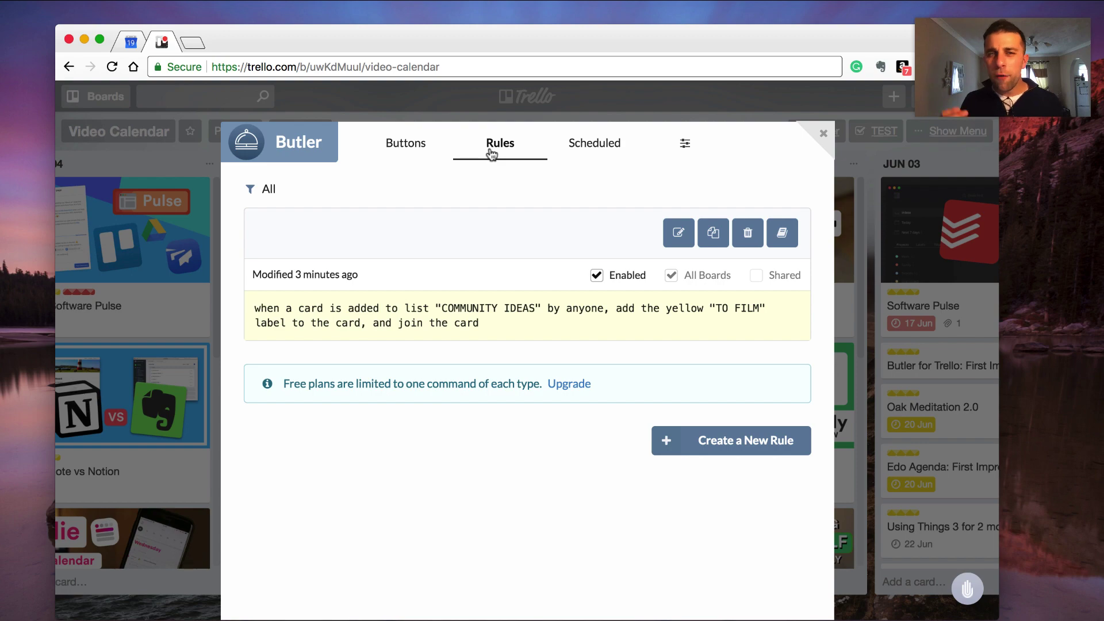
Step: Close Butler and toggle card label names on, then back to colour bars
left_click(823, 133)
scroll(801, 189, "right", 5)
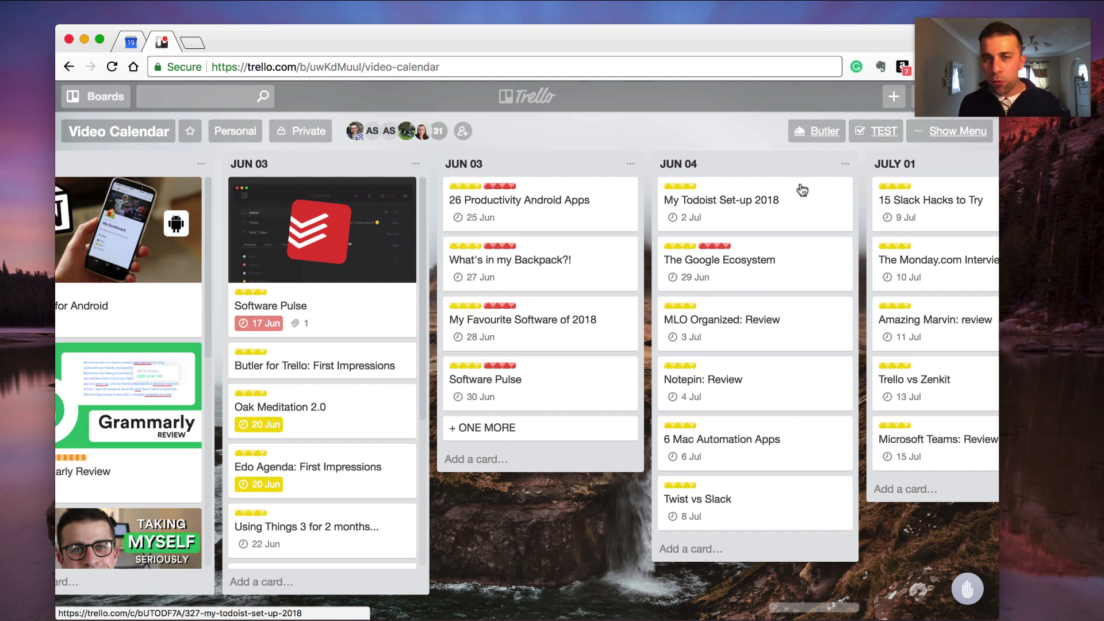
left_click(680, 186)
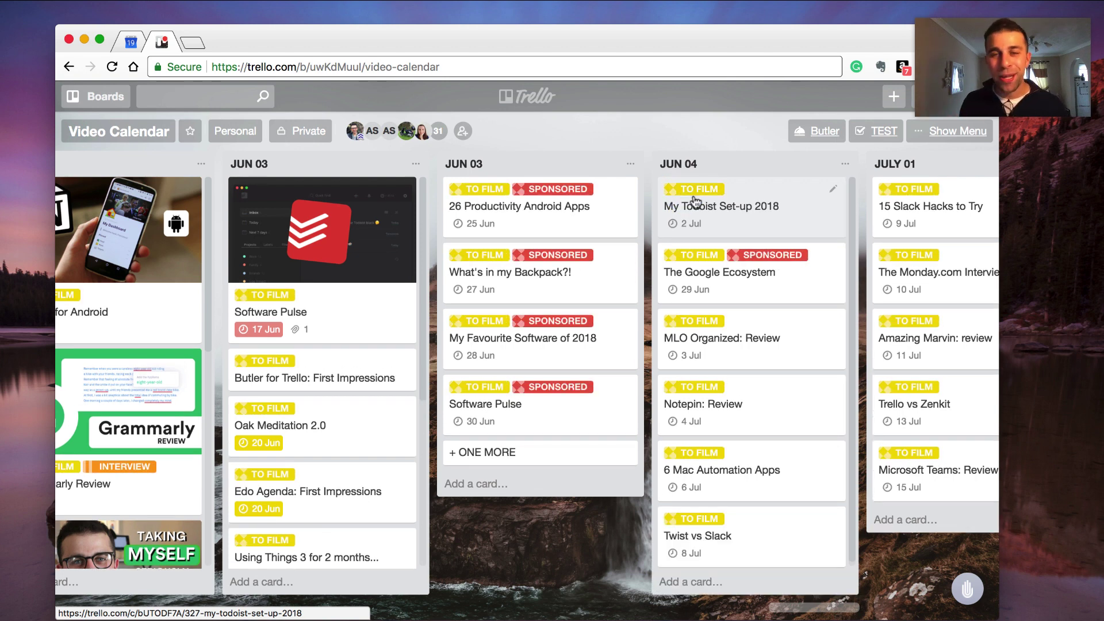
left_click(690, 188)
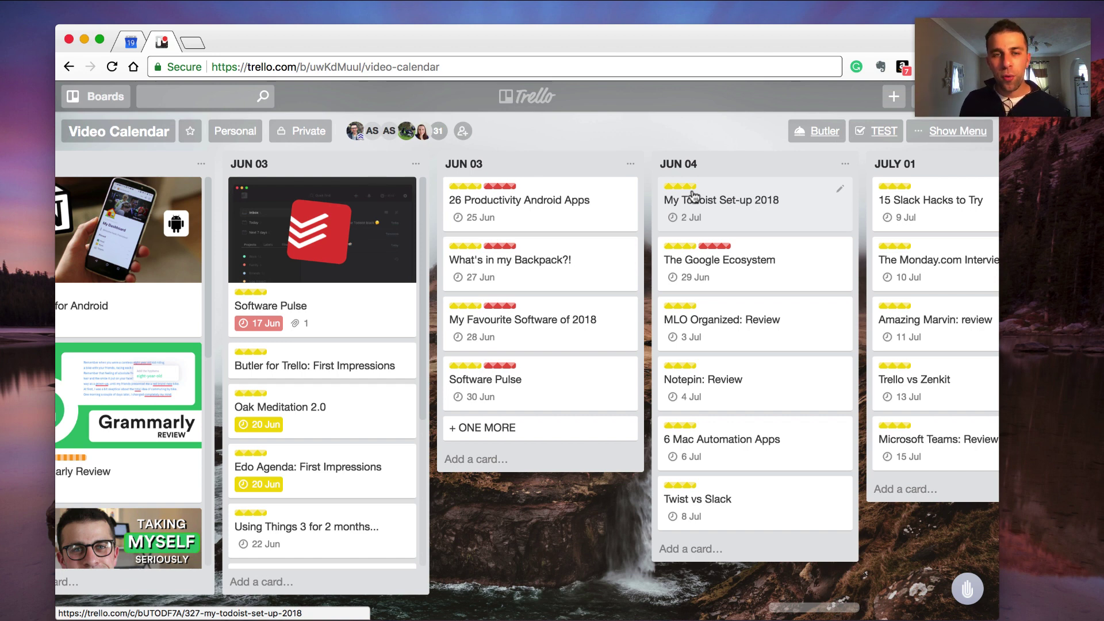
Step: Reopen Butler to check the rules list, close it, then open Butler again
left_click(809, 133)
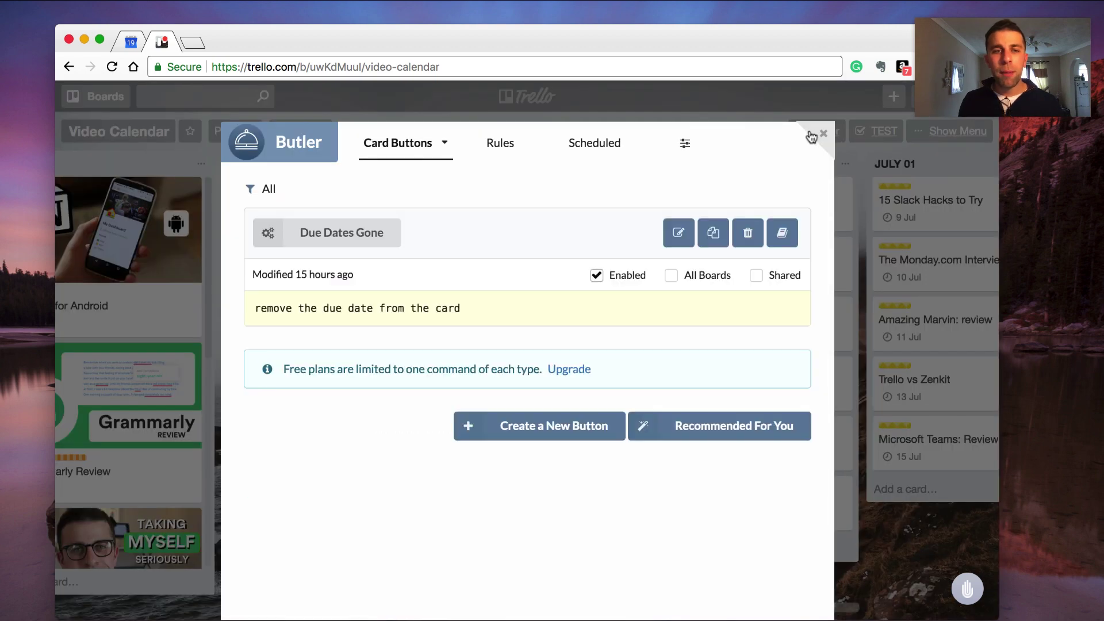
left_click(495, 158)
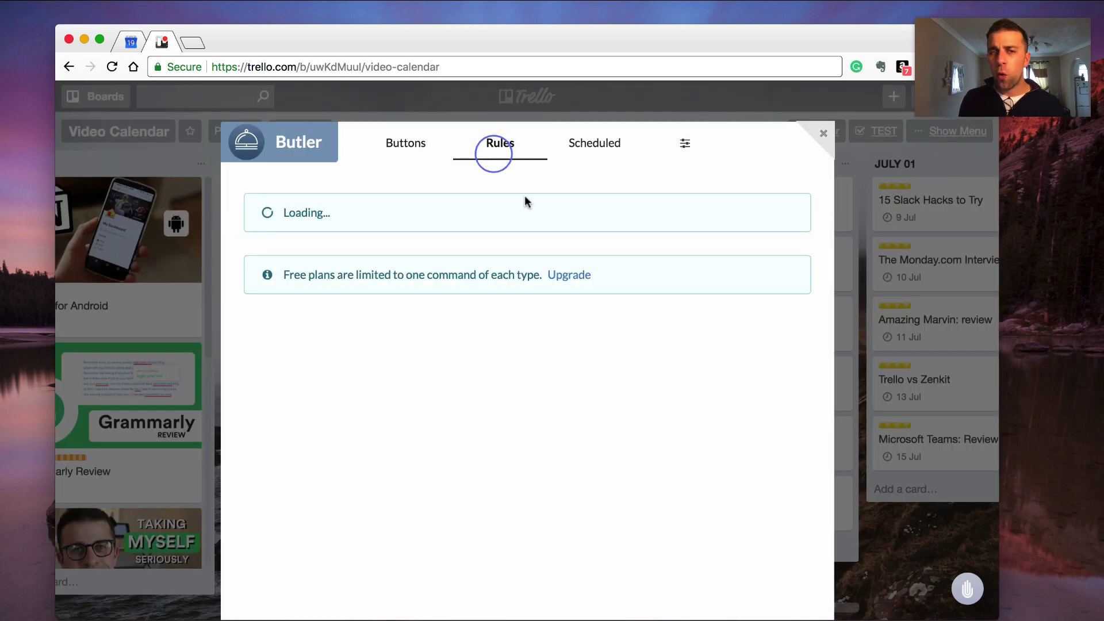
left_click(823, 134)
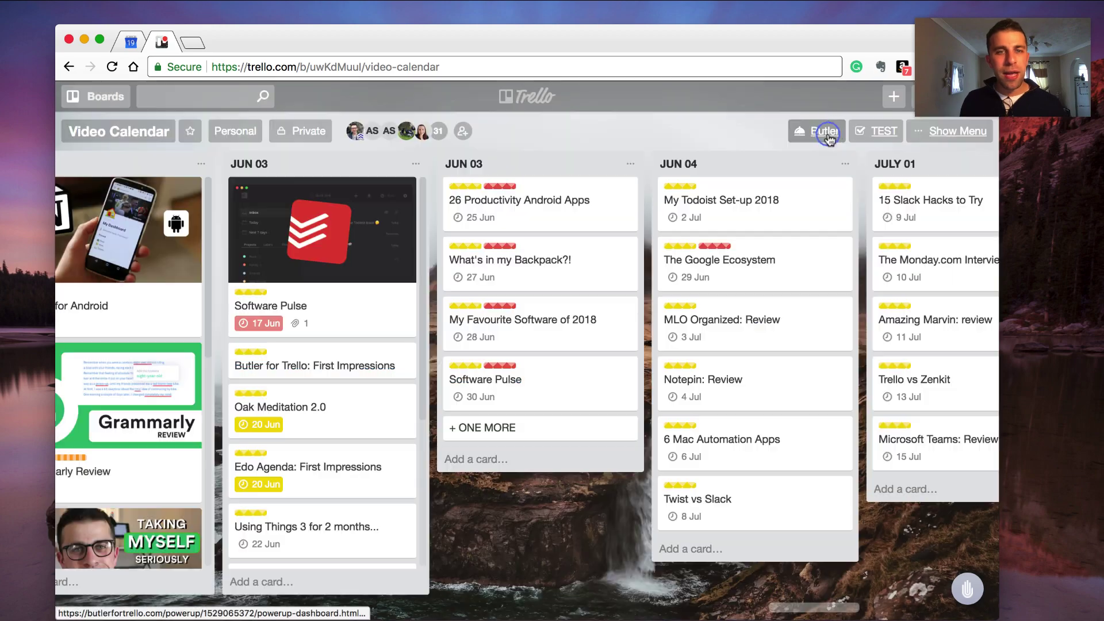
scroll(344, 271, "left", 15)
scroll(344, 271, "left", 15)
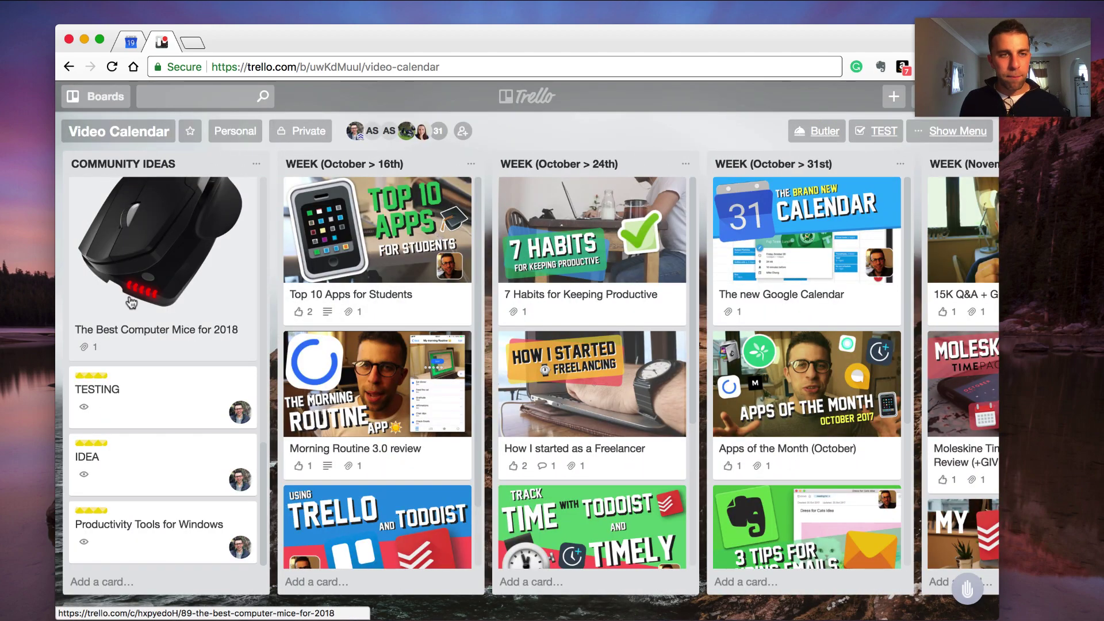
scroll(131, 302, "up", 5)
scroll(138, 319, "up", 5)
scroll(152, 336, "up", 3)
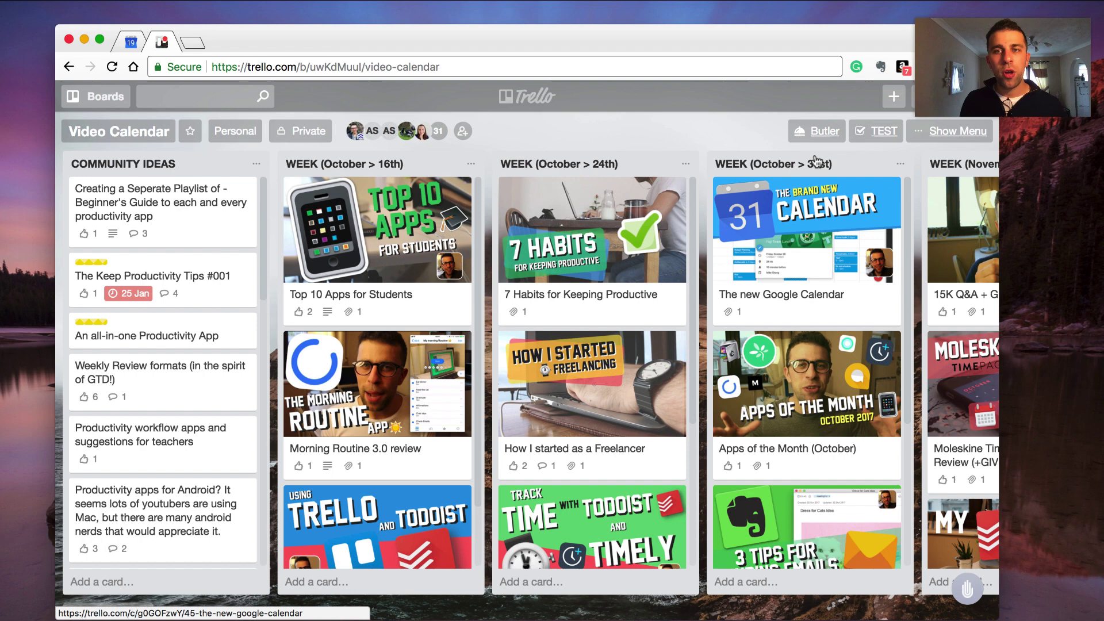
left_click(817, 131)
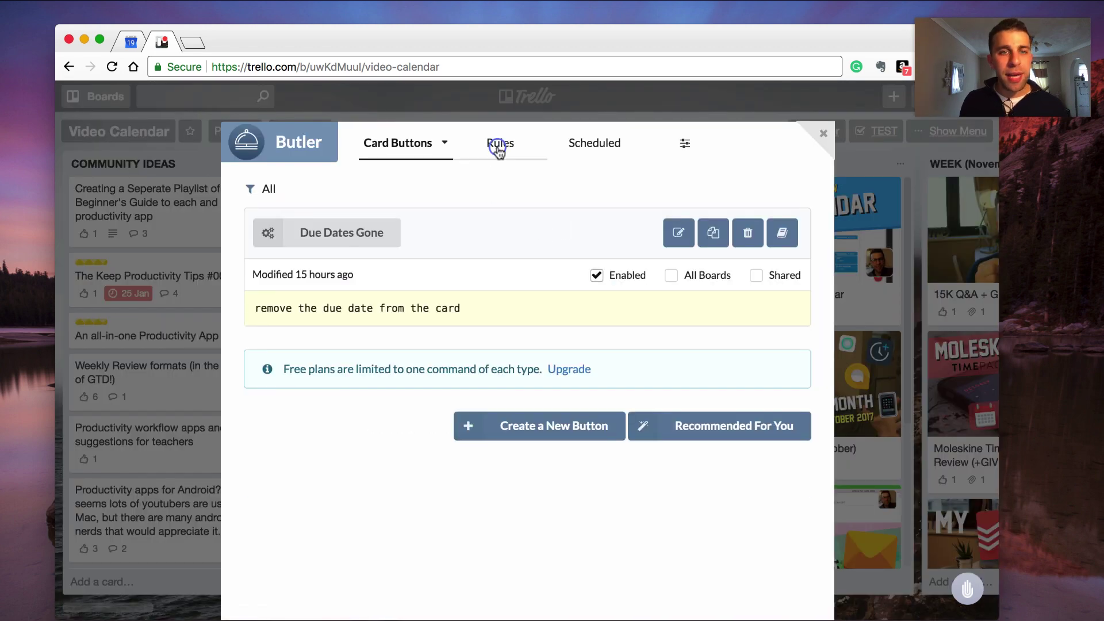
Step: Edit the COMMUNITY IDEAS rule, browse its label, sticker, checklist and member actions, and save it
left_click(499, 149)
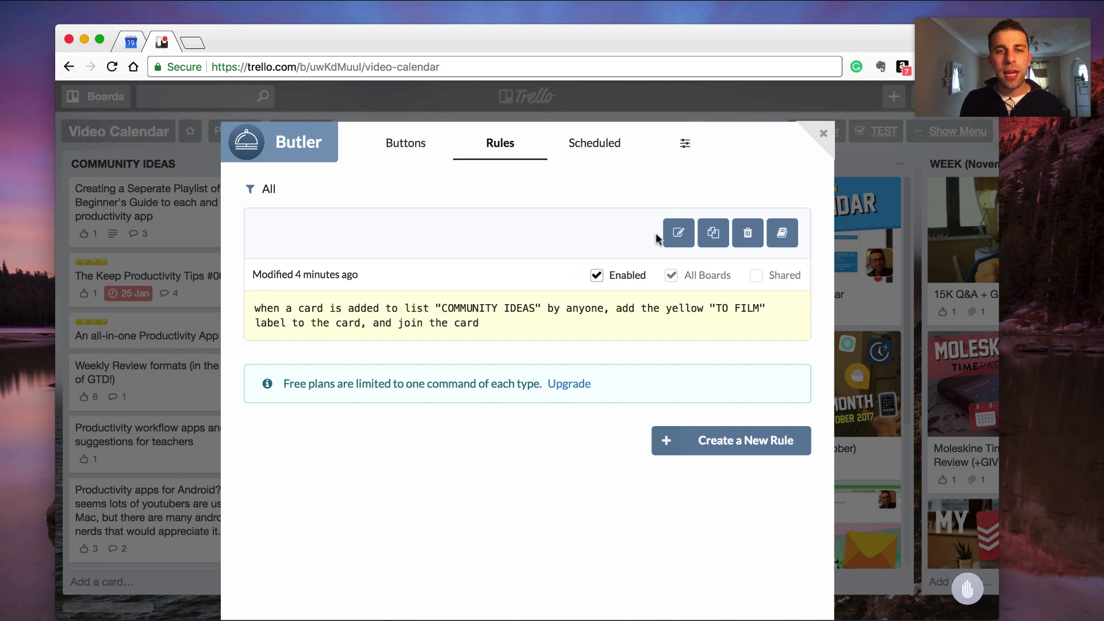
left_click(678, 233)
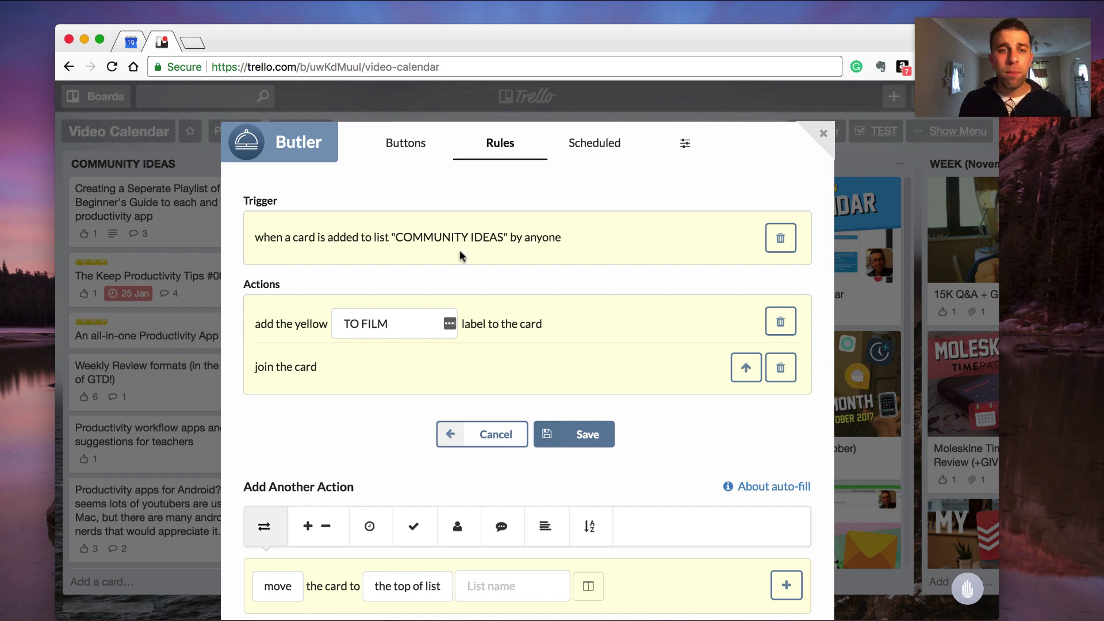
scroll(345, 308, "down", 2)
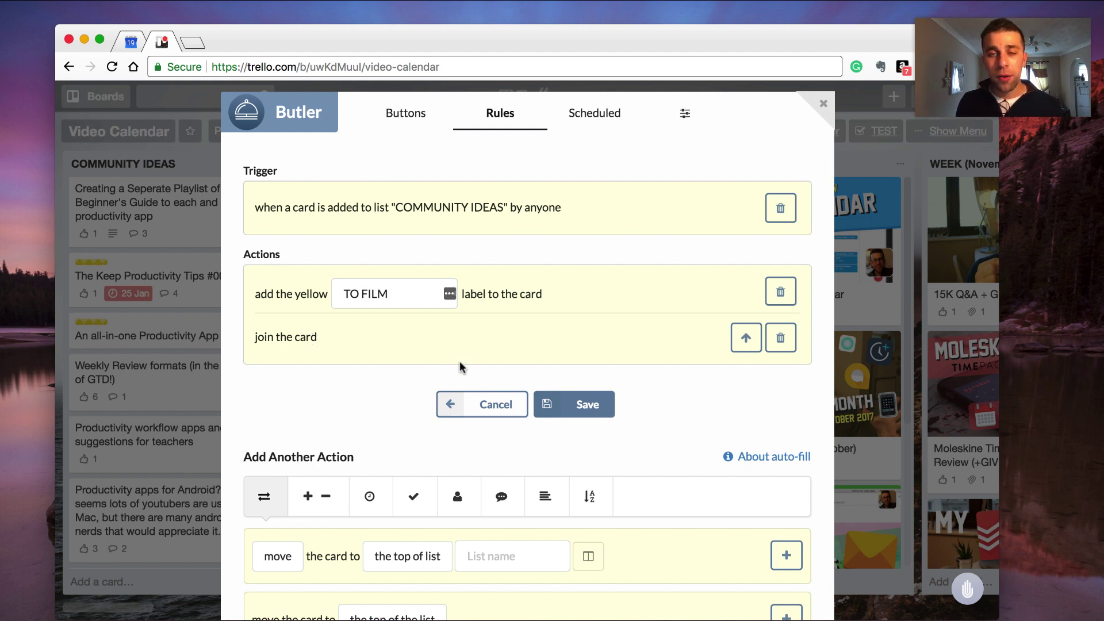
scroll(463, 373, "down", 3)
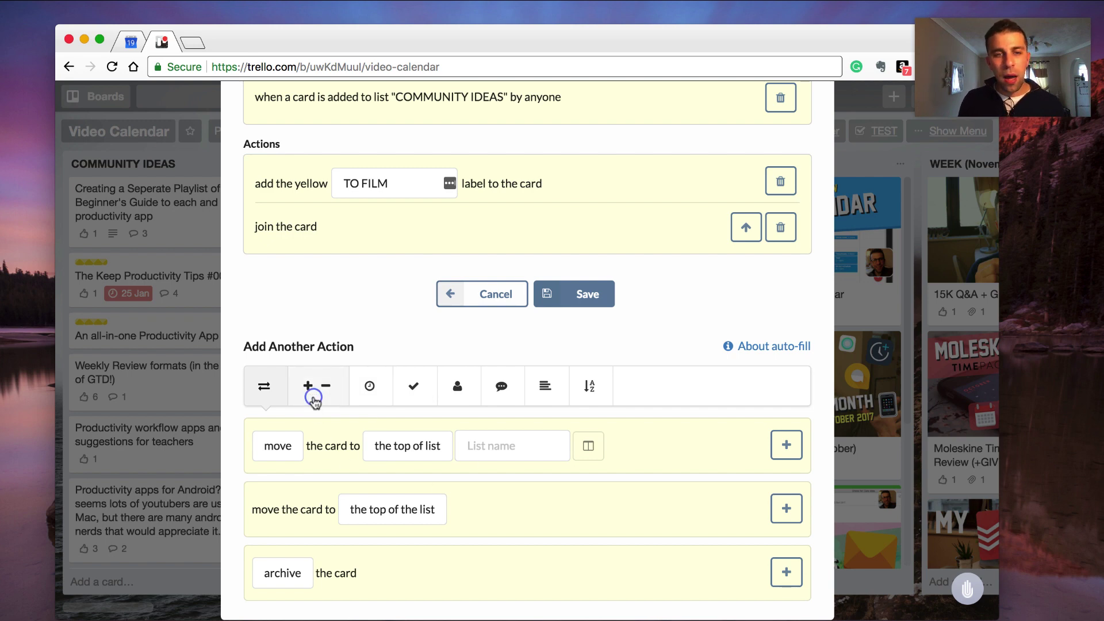
left_click(317, 386)
left_click(372, 459)
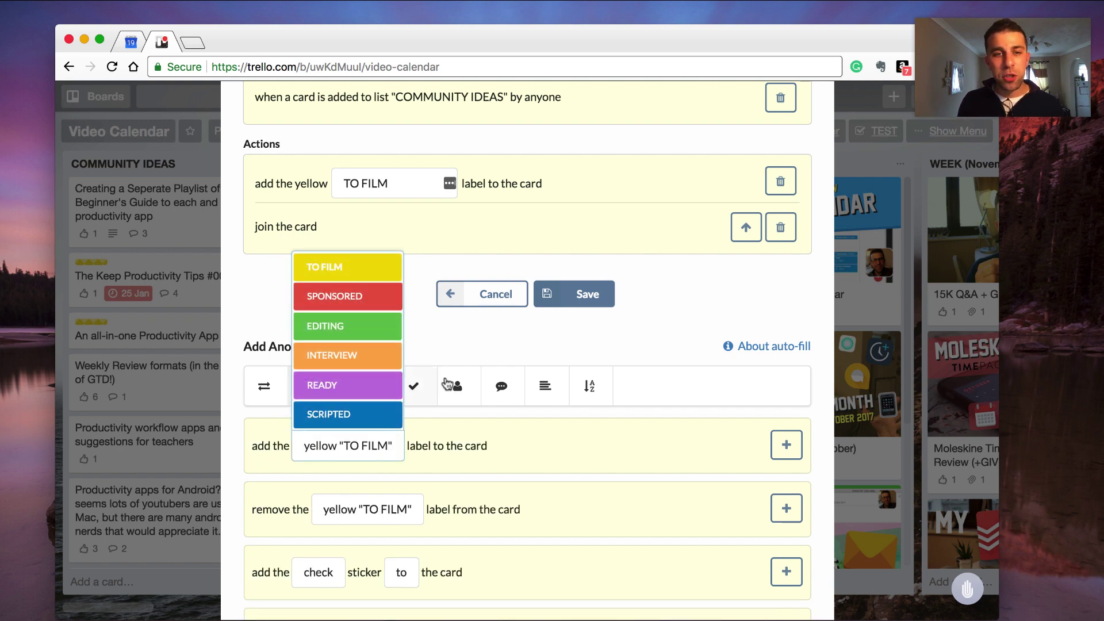
scroll(403, 454, "down", 3)
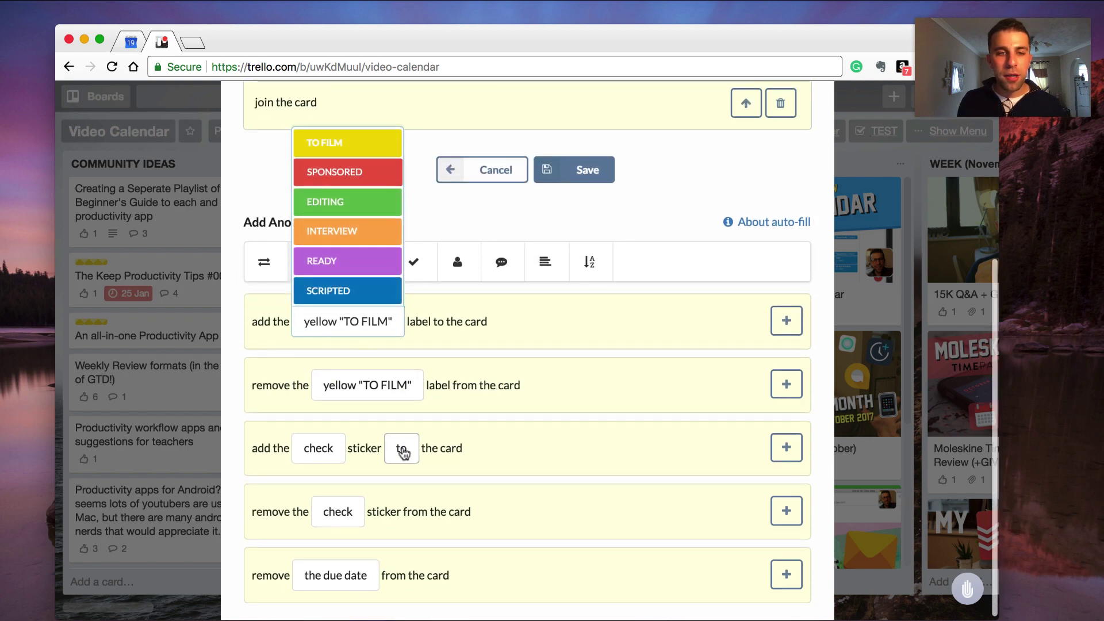
left_click(402, 445)
left_click(317, 445)
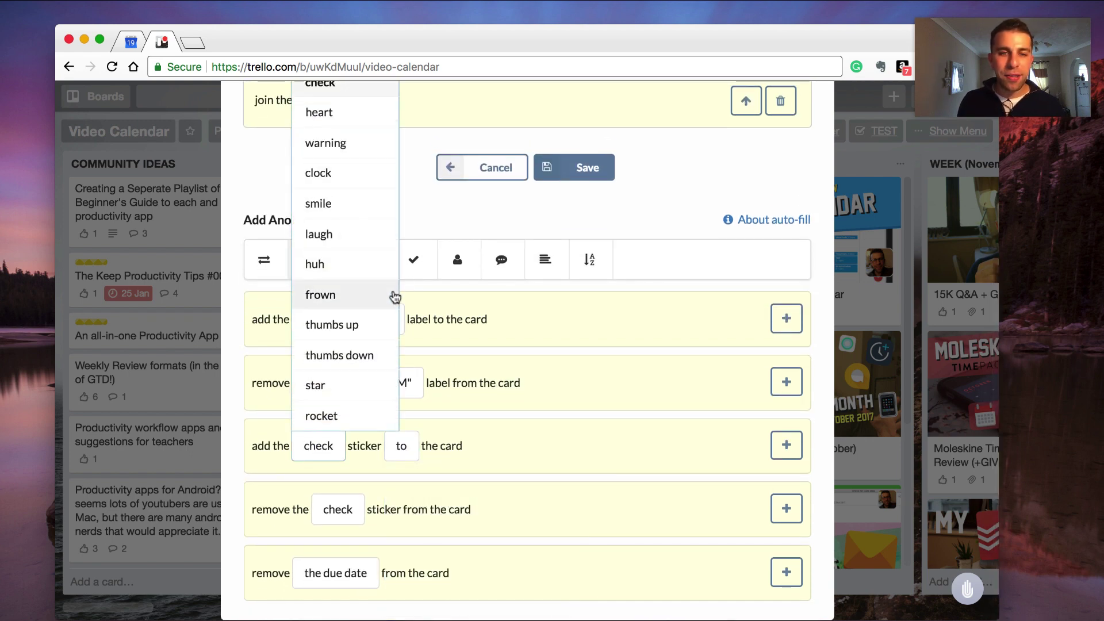
left_click(420, 264)
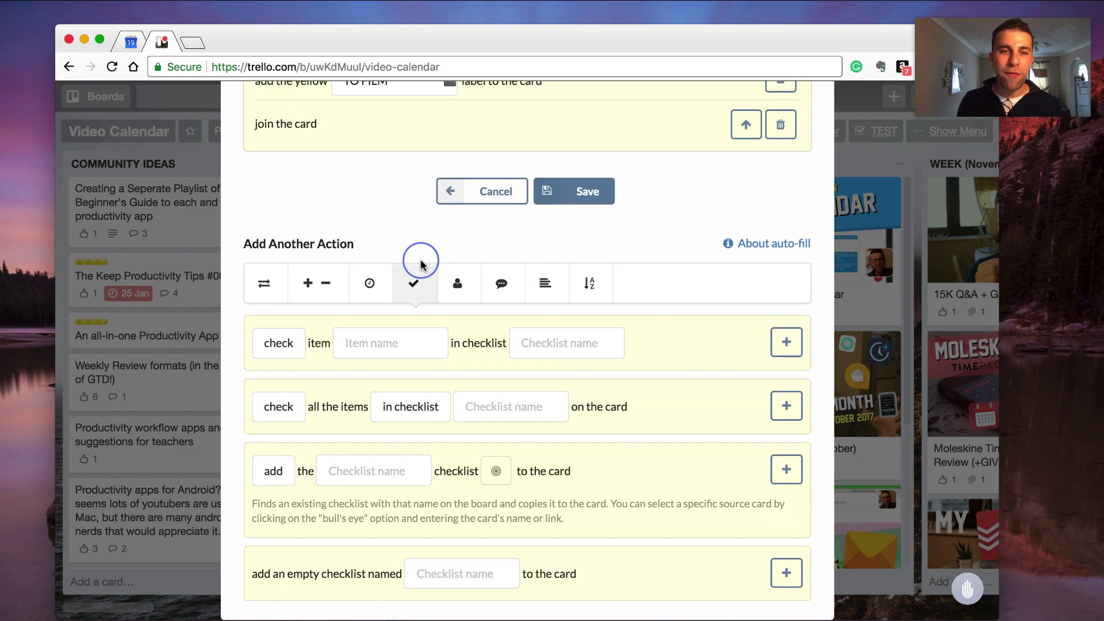
left_click(450, 292)
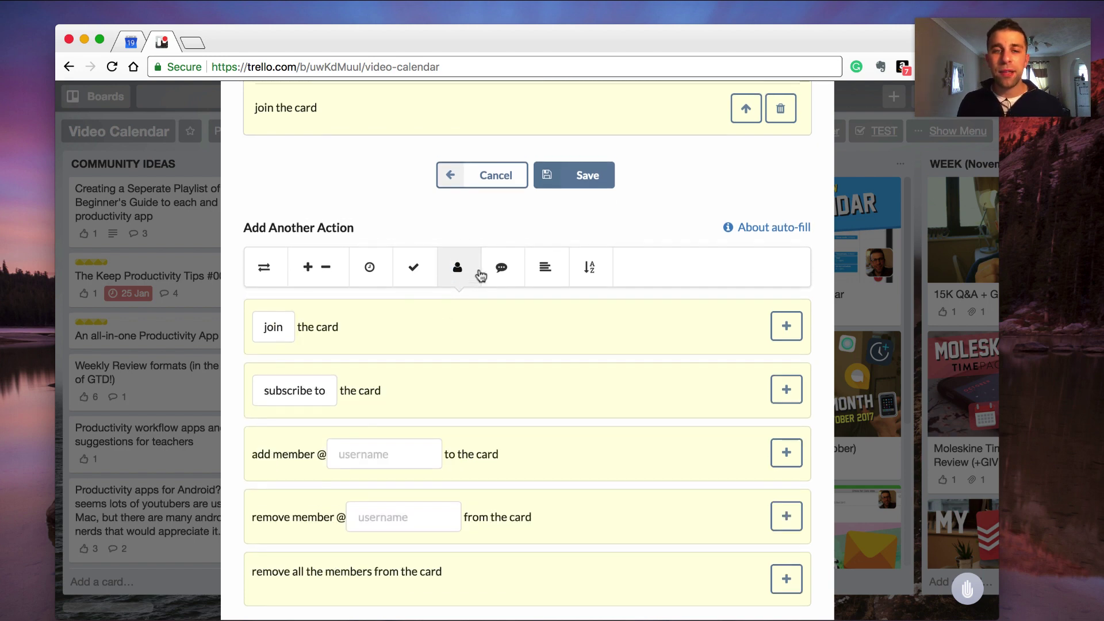
scroll(475, 274, "up", 5)
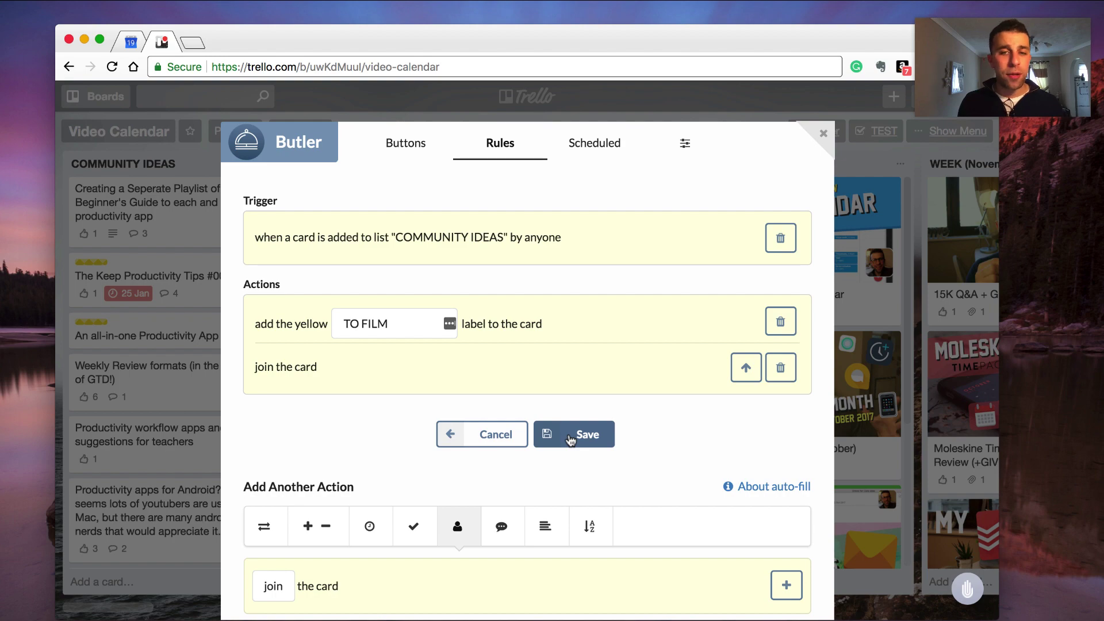
left_click(569, 440)
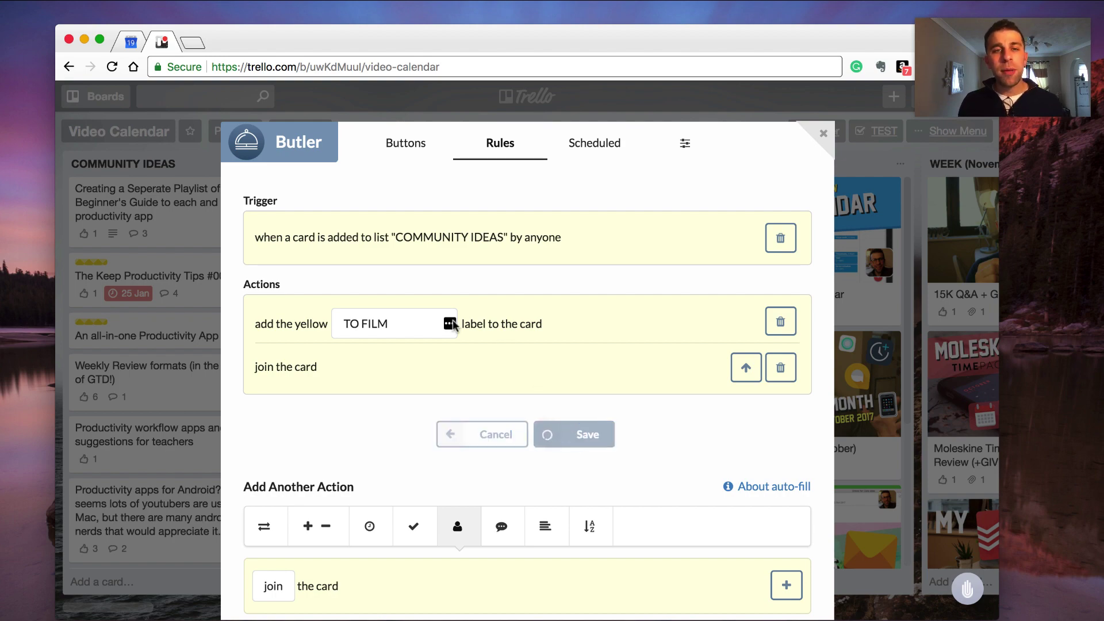
left_click(824, 132)
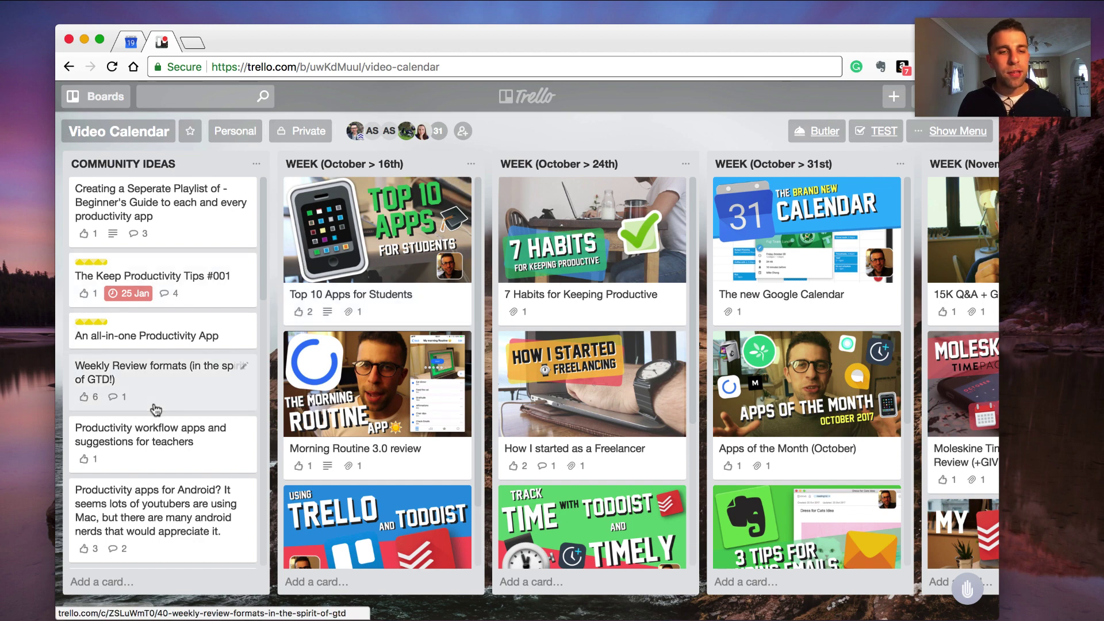
scroll(153, 411, "down", 5)
left_click(97, 581)
type("Freelancing Apps t")
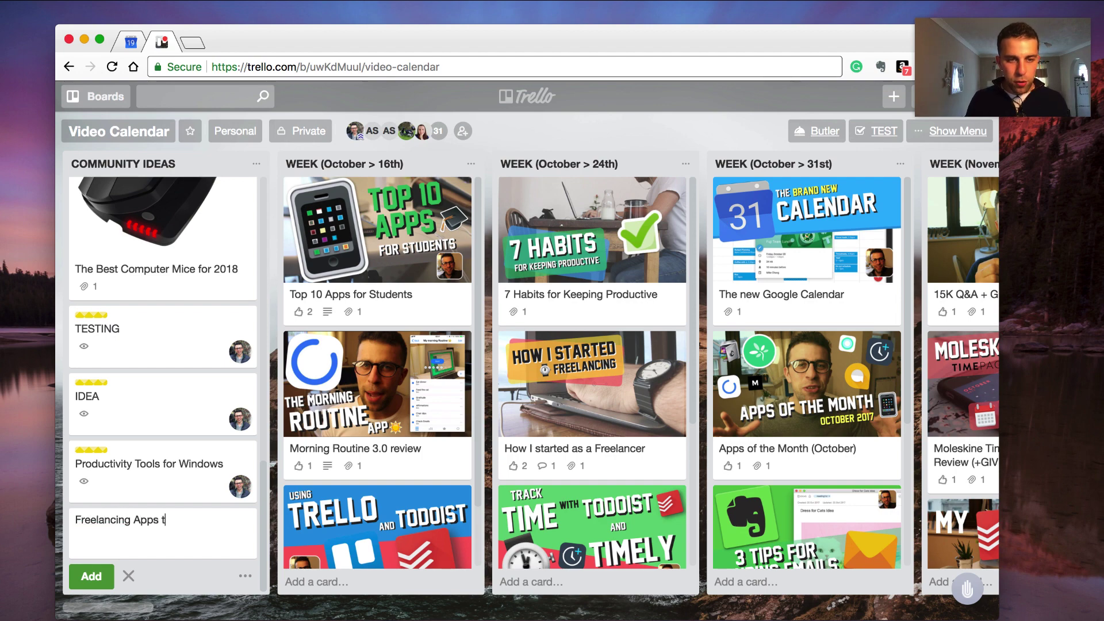
type("o Use")
key("Return")
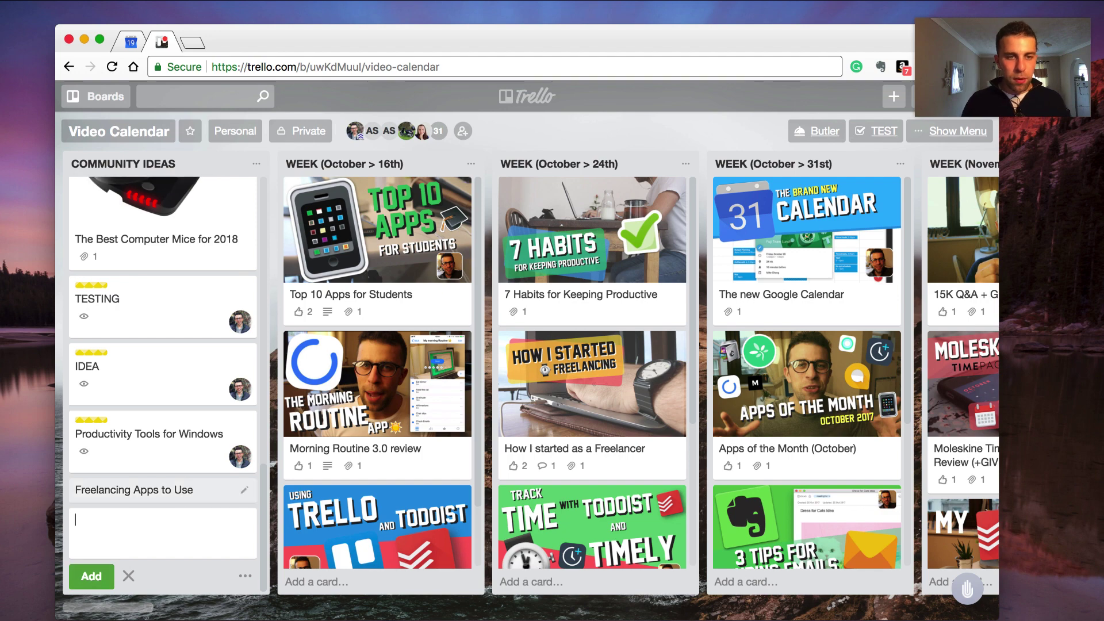
key("Escape")
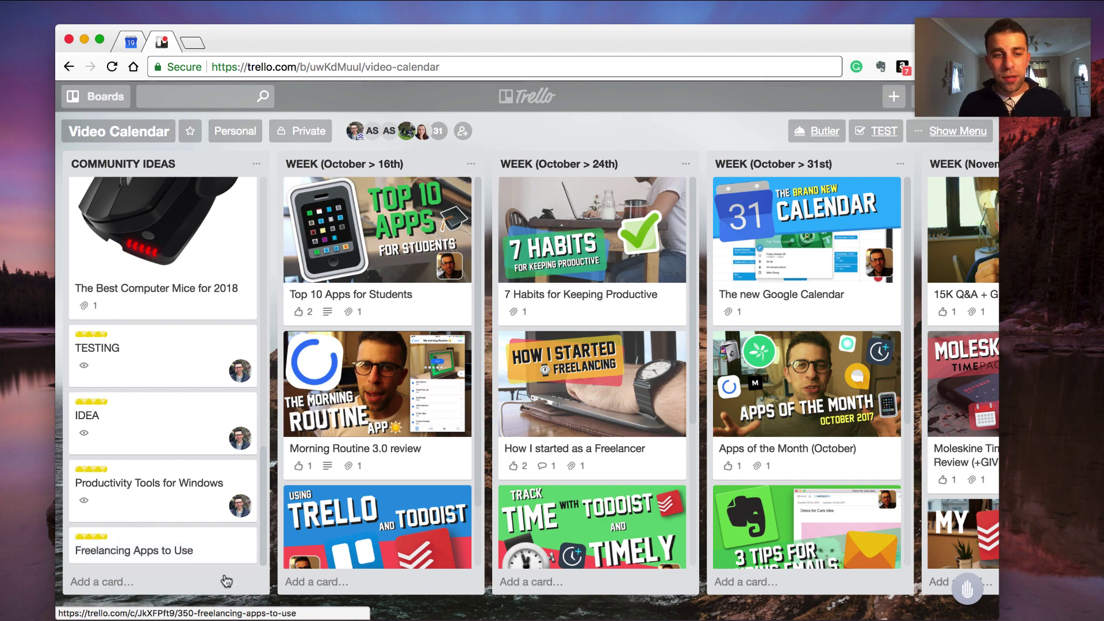
scroll(194, 506, "up", 2)
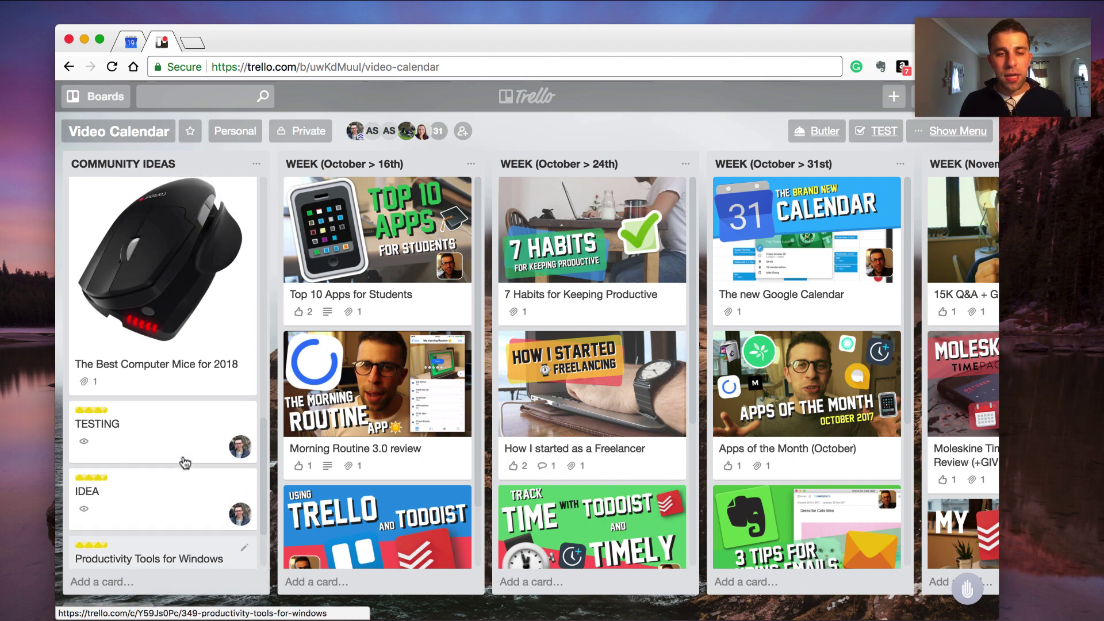
scroll(199, 513, "down", 3)
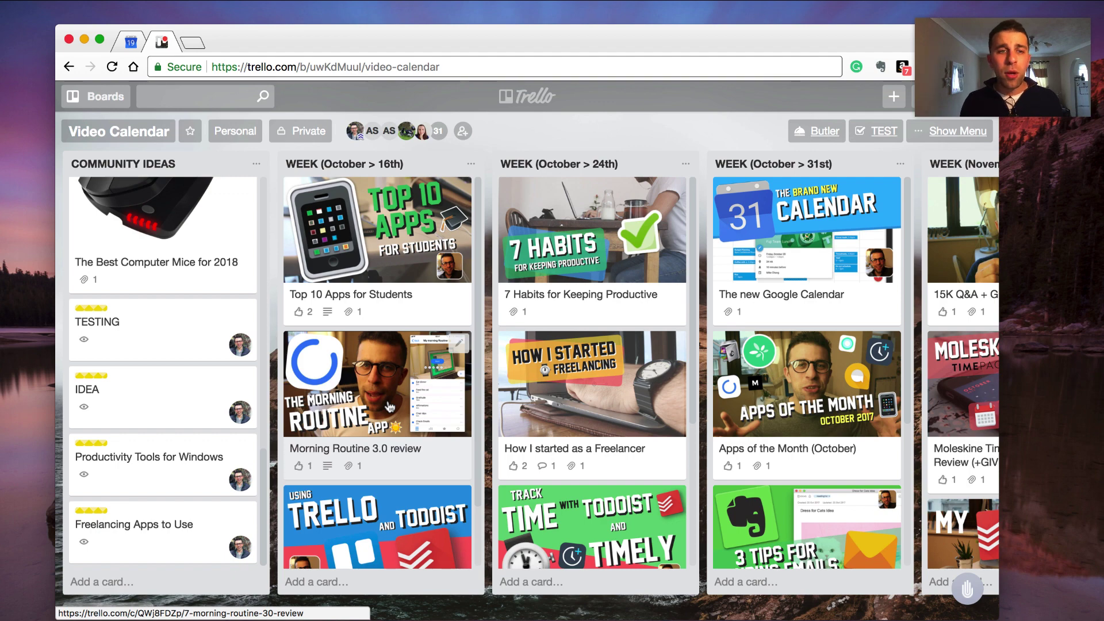
mouse_move(162, 496)
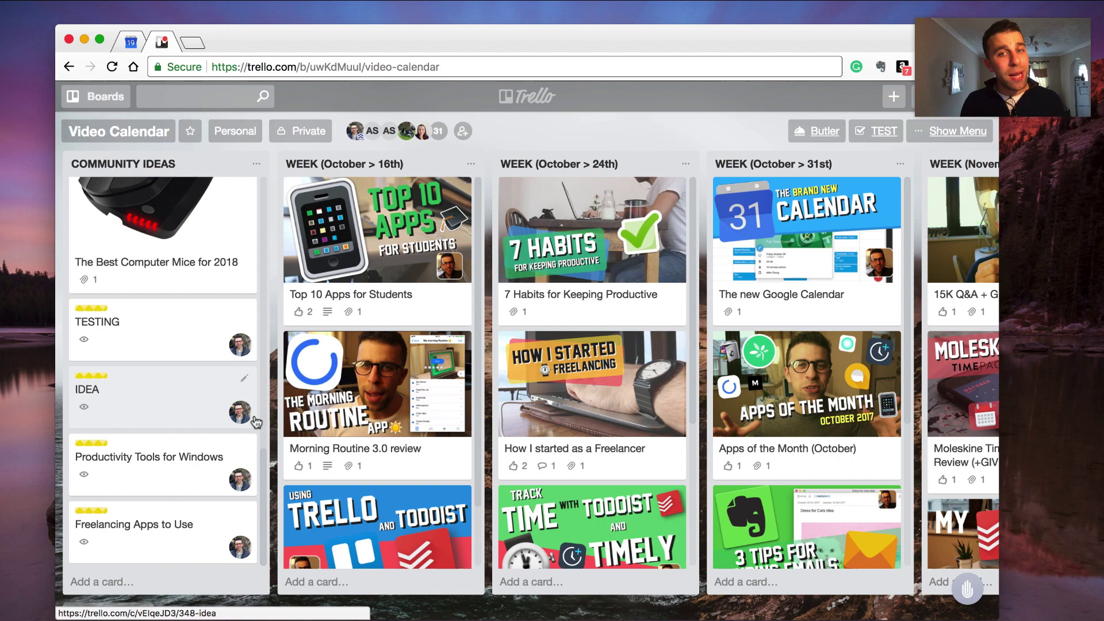
scroll(518, 291, "right", 5)
scroll(518, 290, "right", 10)
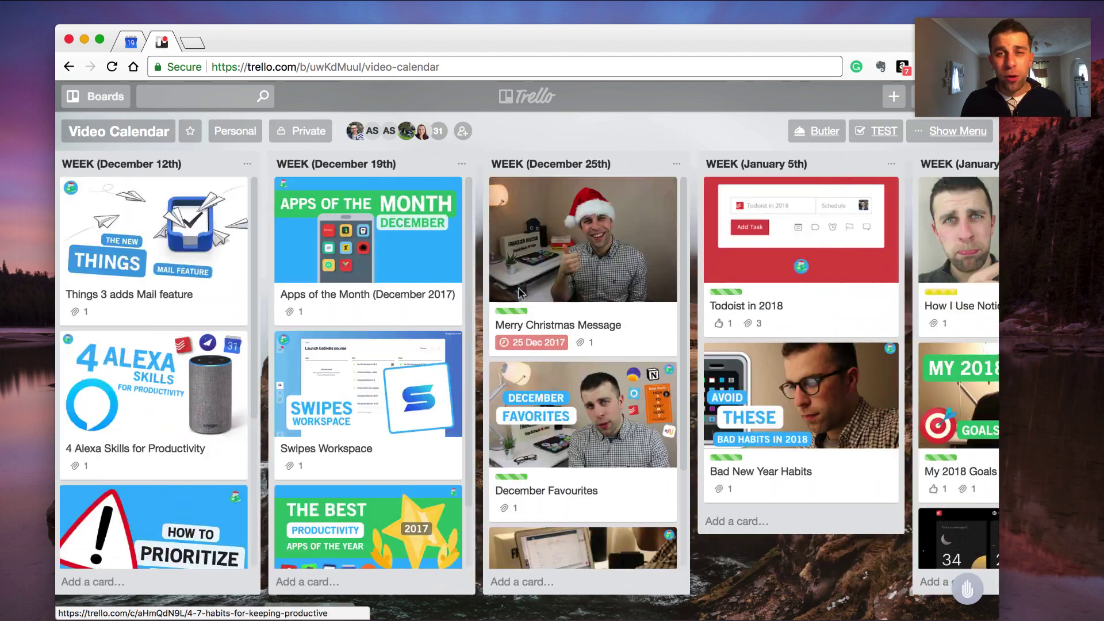
scroll(518, 291, "right", 10)
left_click(822, 132)
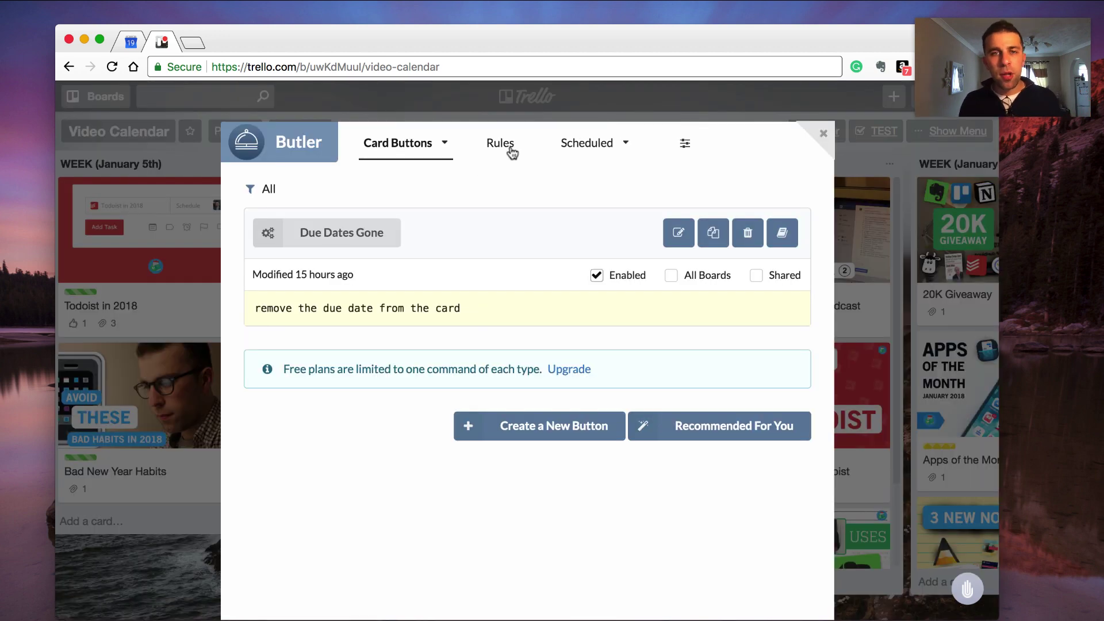
left_click(501, 144)
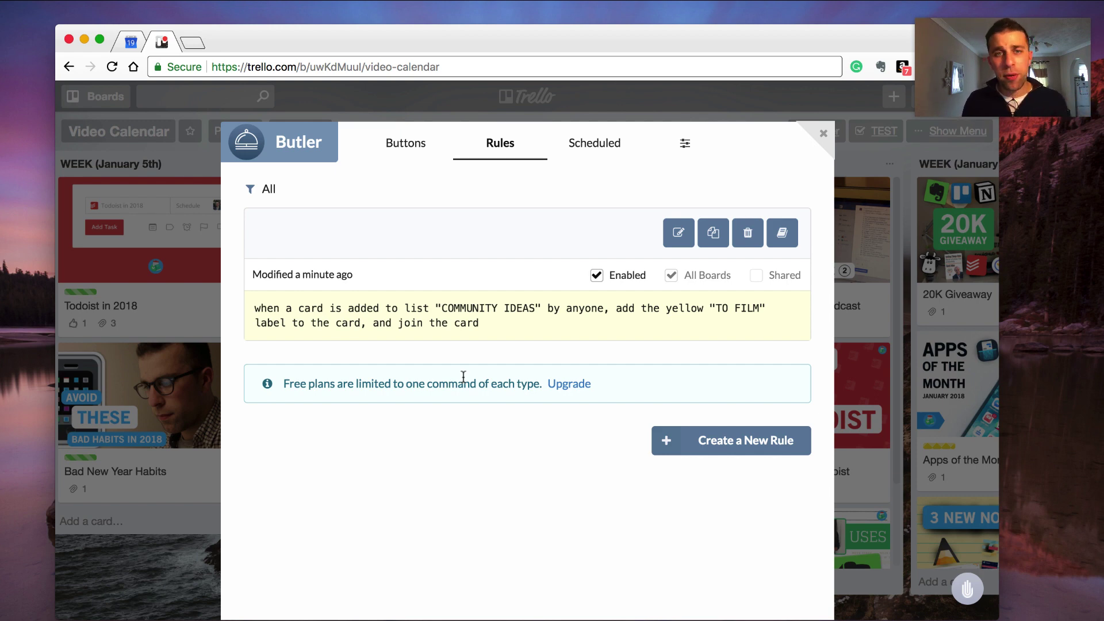
left_click(426, 148)
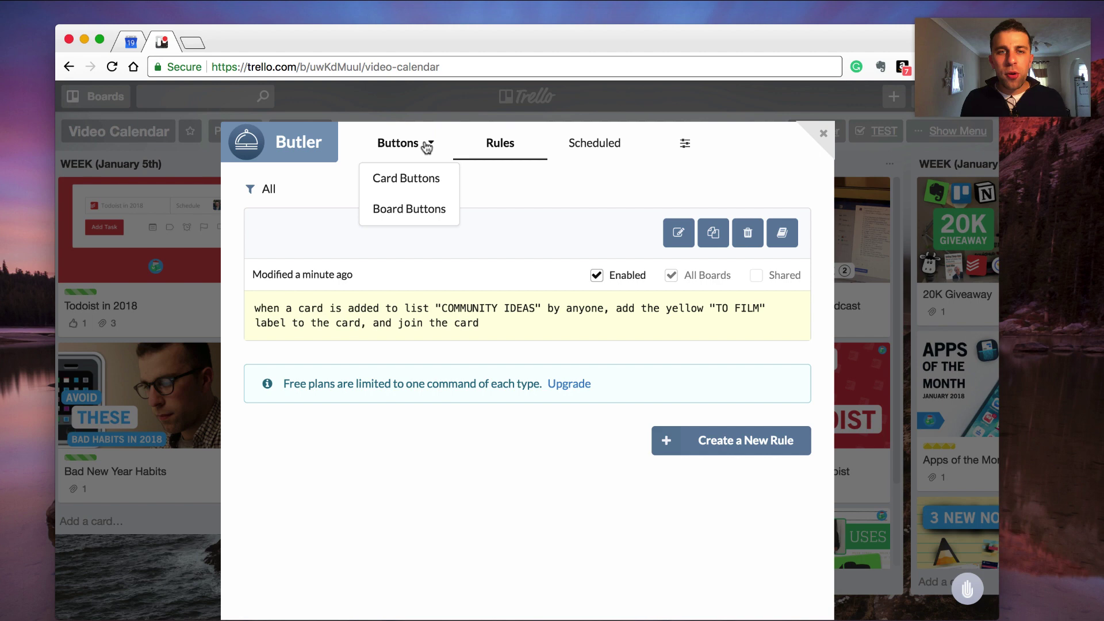
left_click(408, 178)
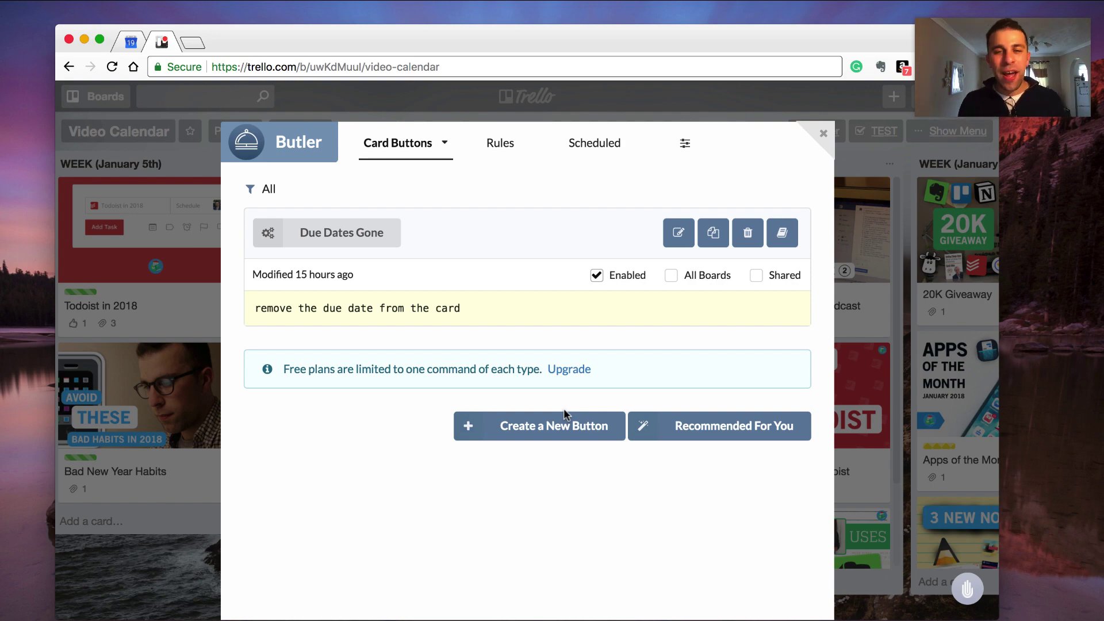
Step: Close the Butler panel and open the How Mike Vardy uses Todoist card
left_click(863, 336)
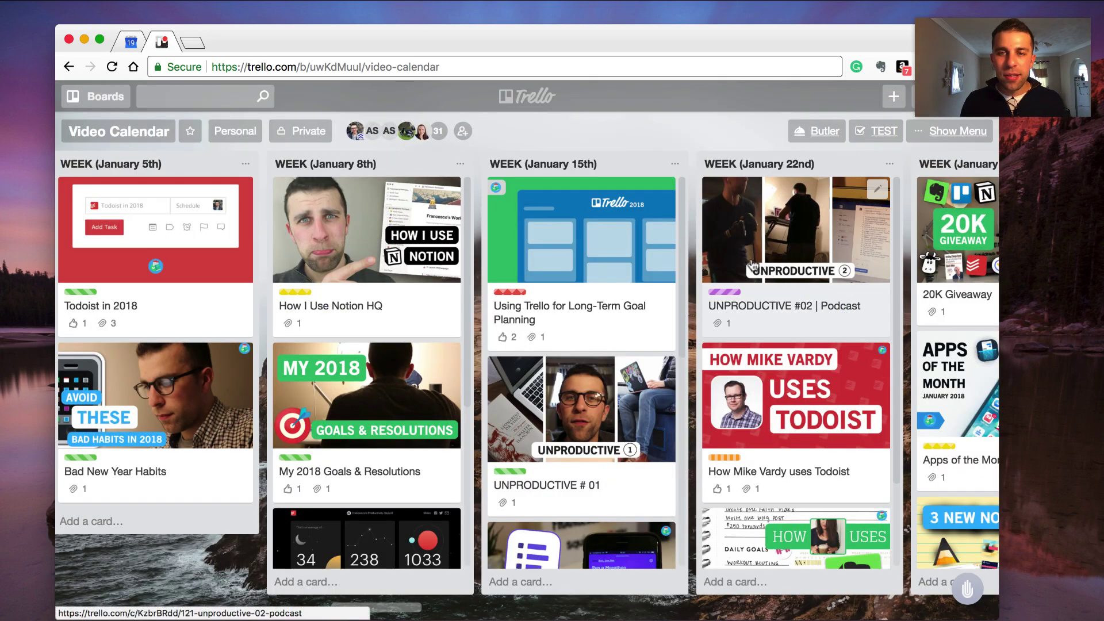
scroll(753, 264, "right", 5)
scroll(518, 345, "right", 2)
left_click(505, 396)
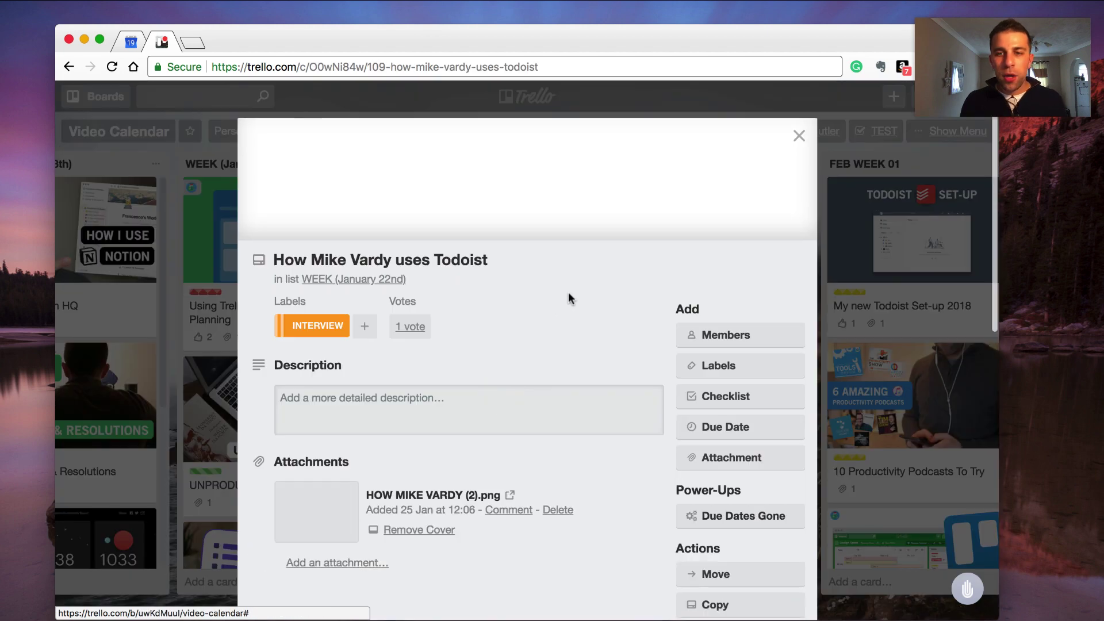
scroll(671, 462, "down", 3)
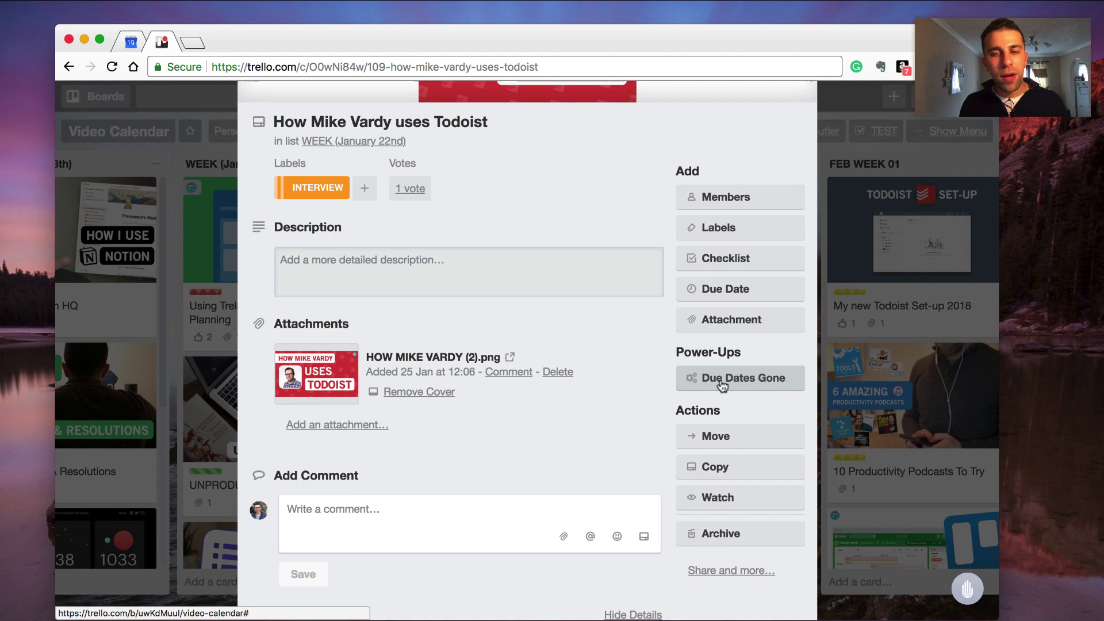
scroll(721, 384, "up", 1)
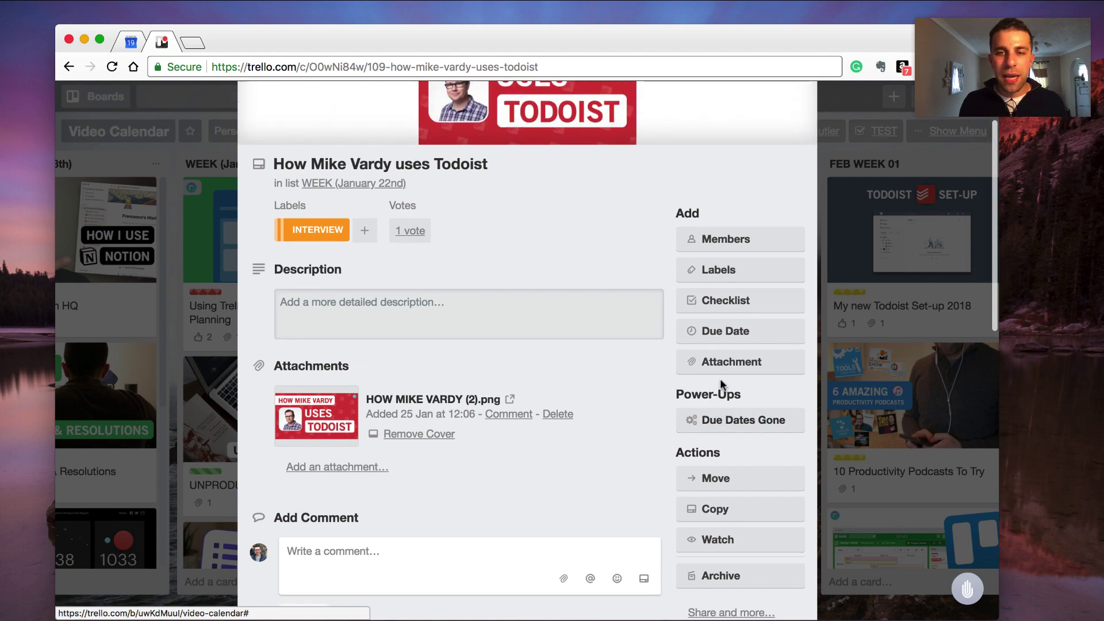
Step: Run Due Dates Gone on the Software Pulse card to remove its 17 Jun date
left_click(831, 369)
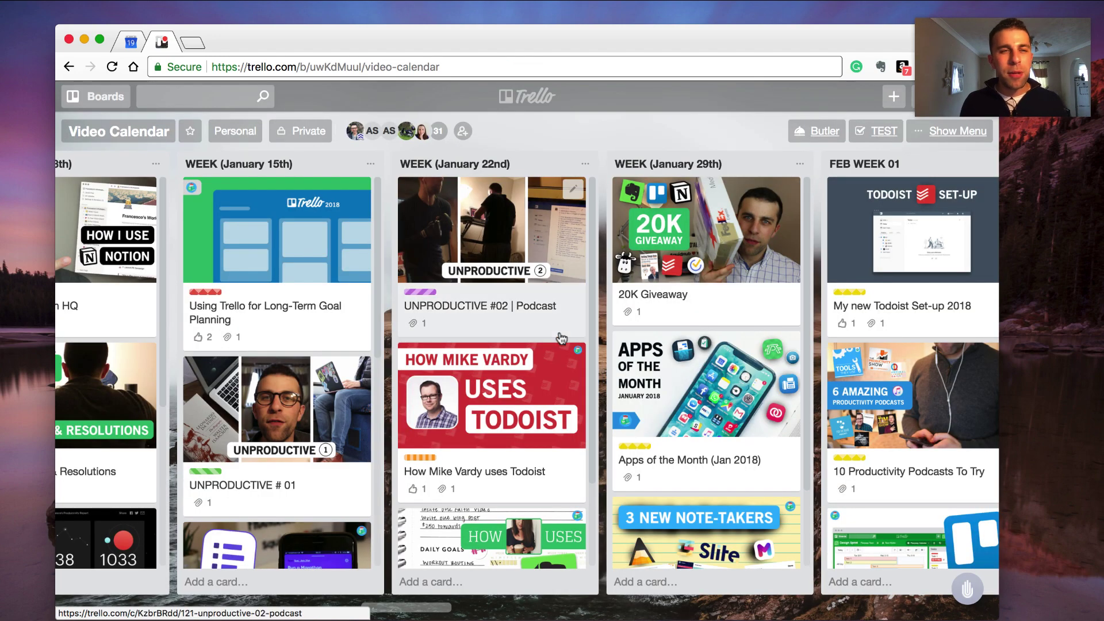
scroll(727, 289, "right", 10)
scroll(728, 289, "right", 10)
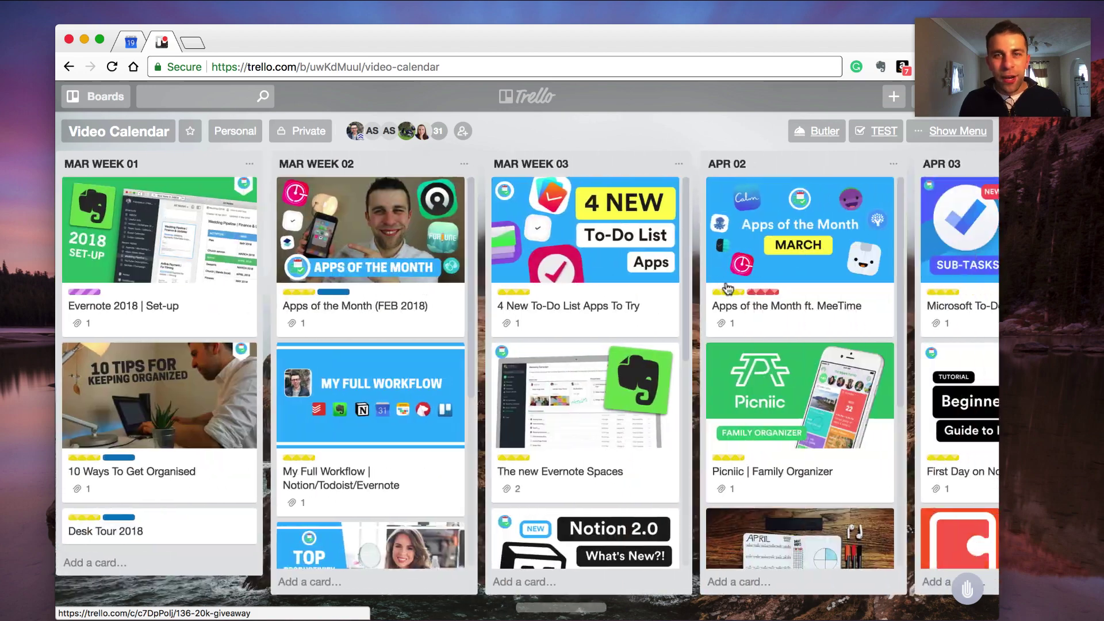
scroll(727, 289, "right", 10)
scroll(727, 289, "right", 10)
scroll(727, 289, "right", 3)
scroll(727, 289, "left", 3)
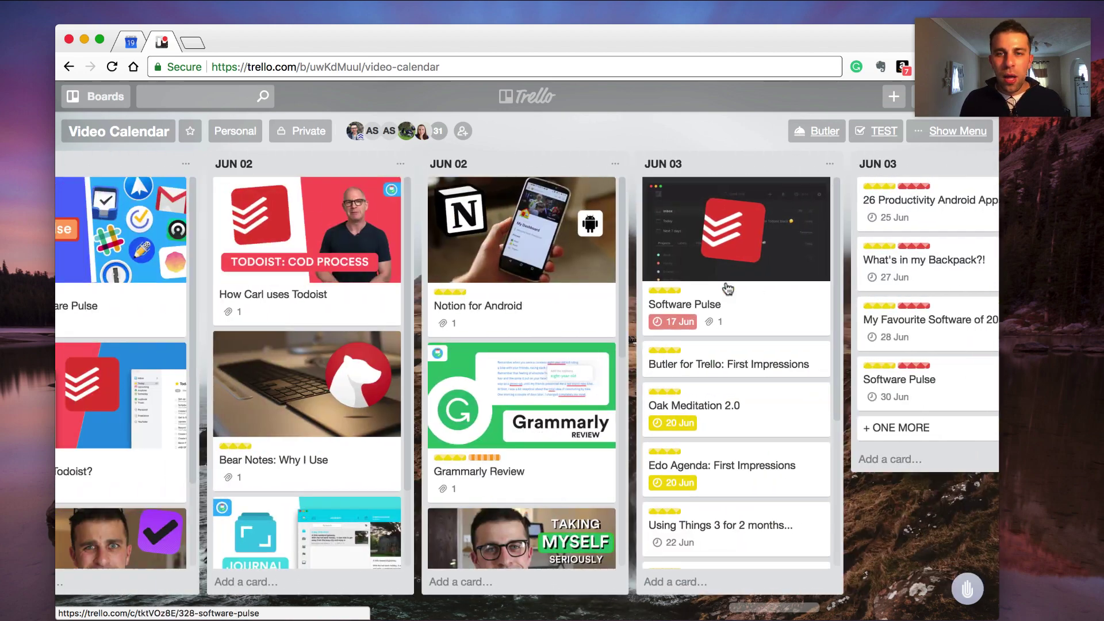
scroll(728, 289, "right", 5)
scroll(727, 289, "right", 1)
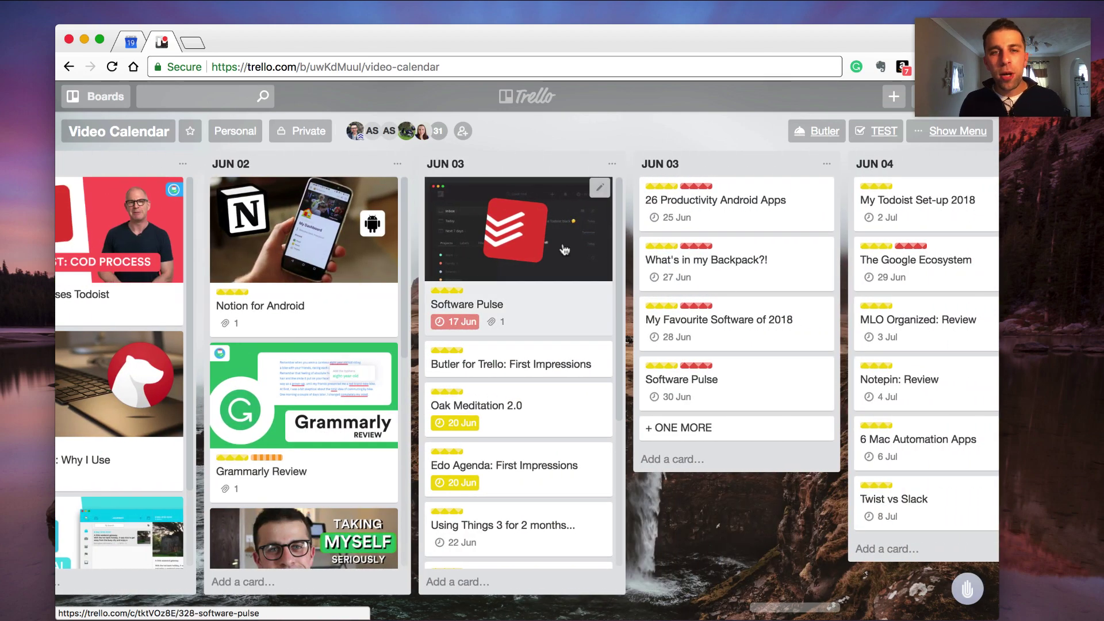
left_click(527, 249)
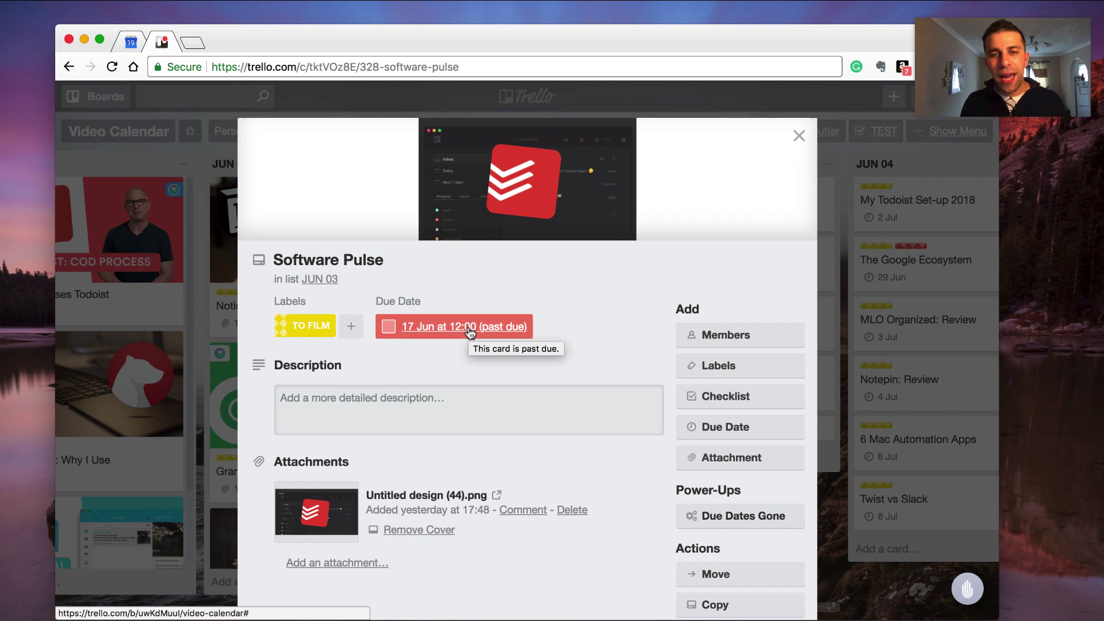
scroll(465, 333, "down", 1)
scroll(466, 333, "down", 2)
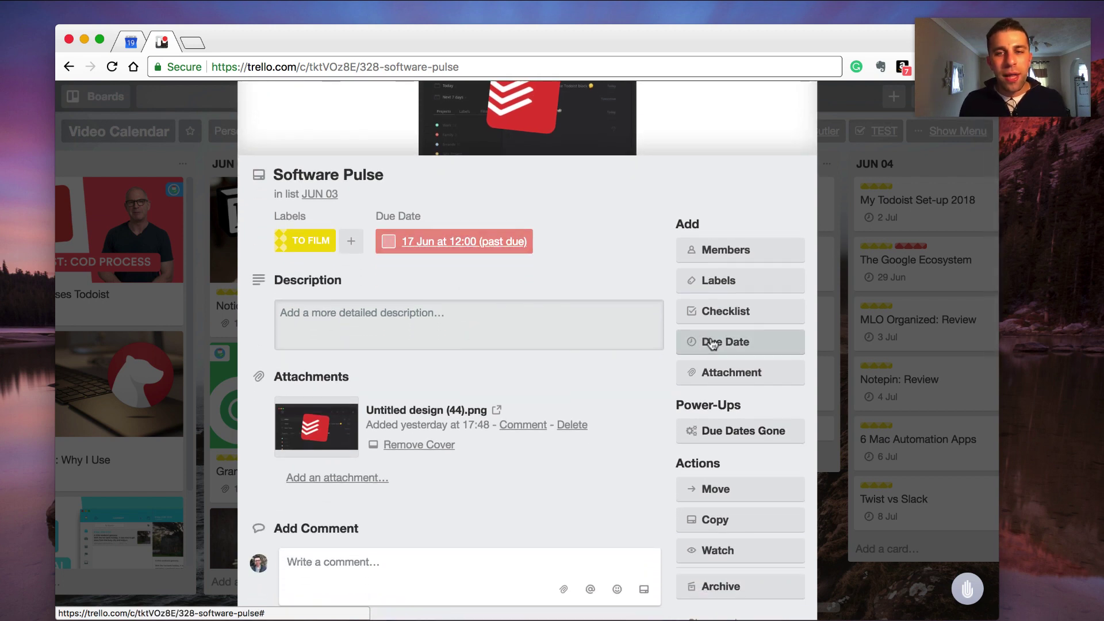
left_click(725, 432)
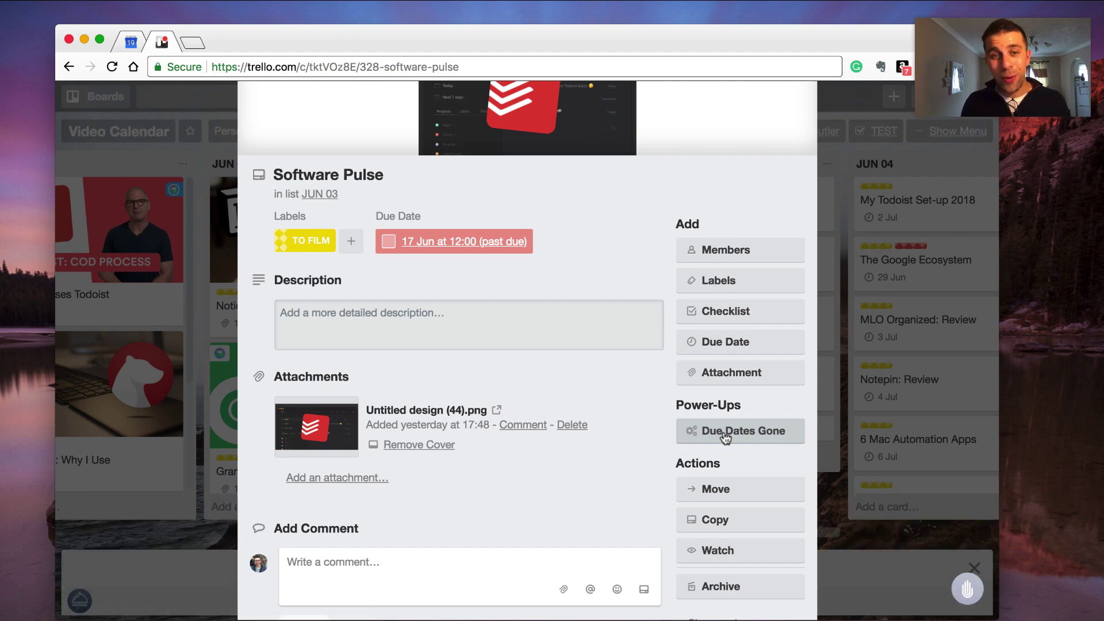
left_click(881, 356)
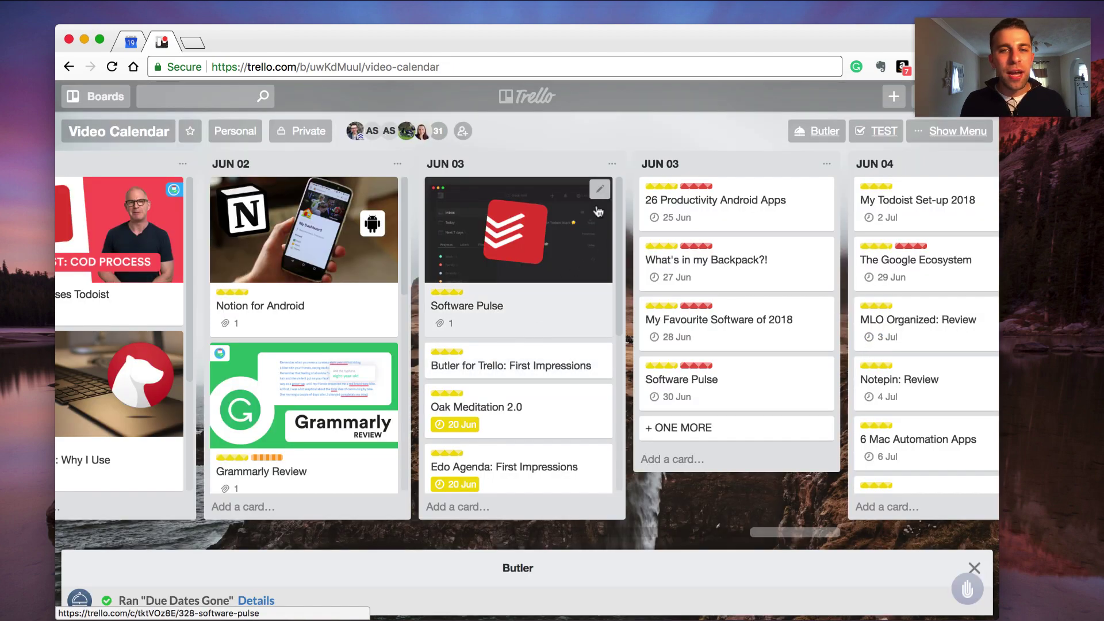
Step: Confirm through quick edit that Software Pulse now has no due date
left_click(601, 190)
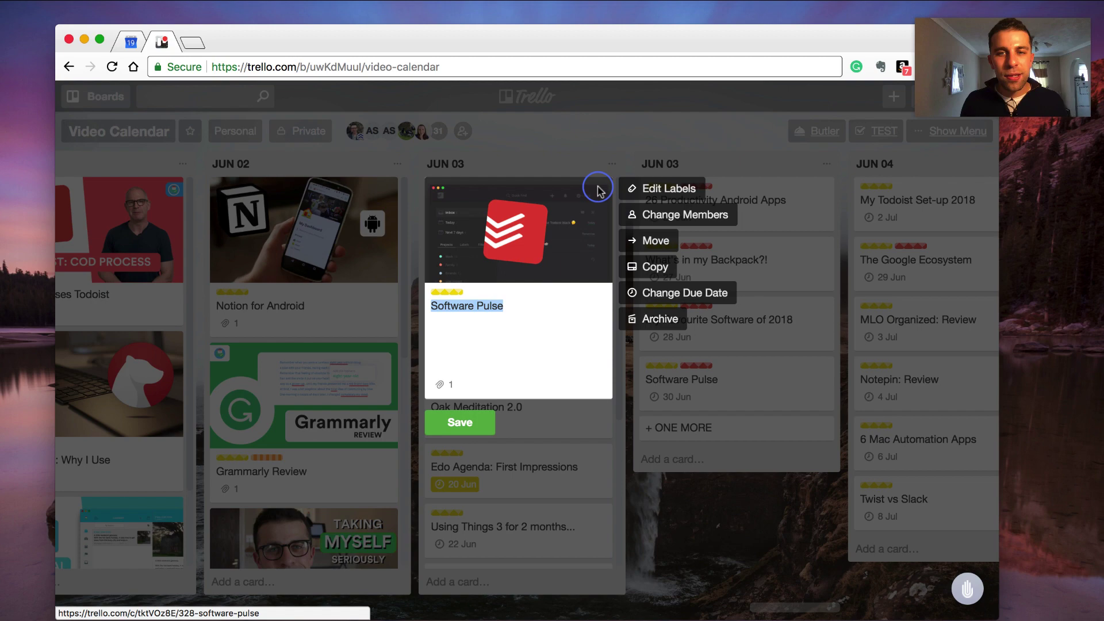
left_click(632, 294)
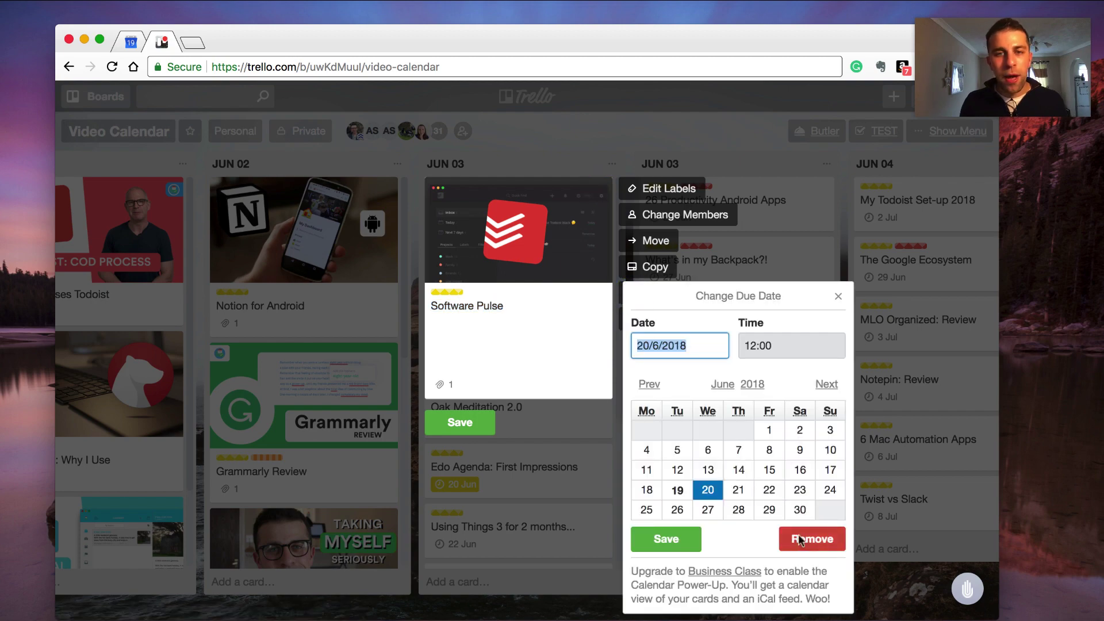
left_click(552, 428)
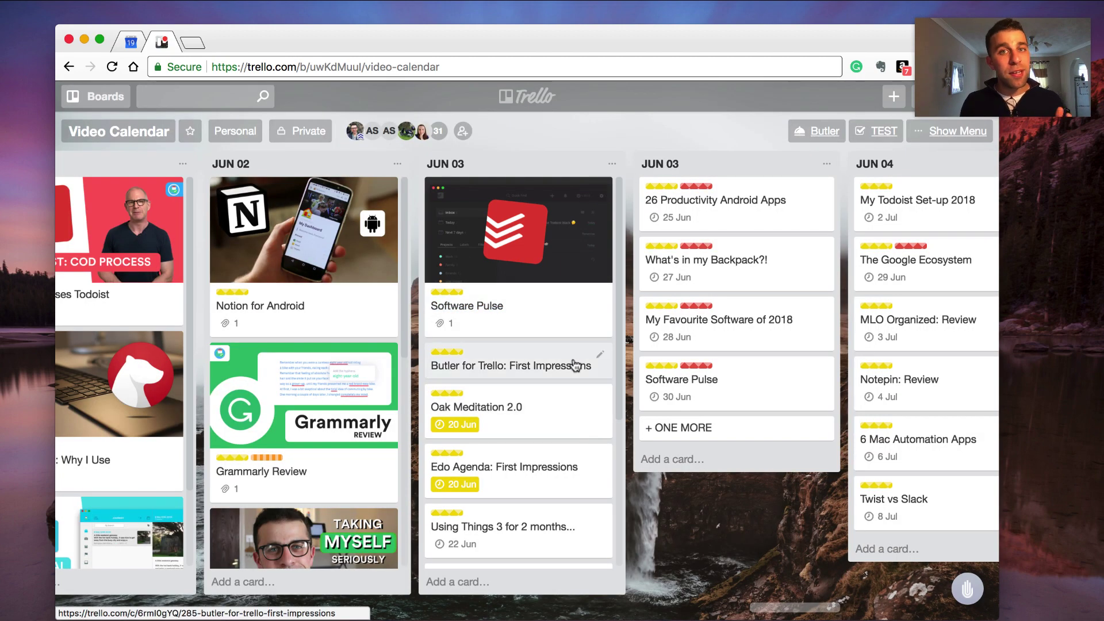
left_click(816, 131)
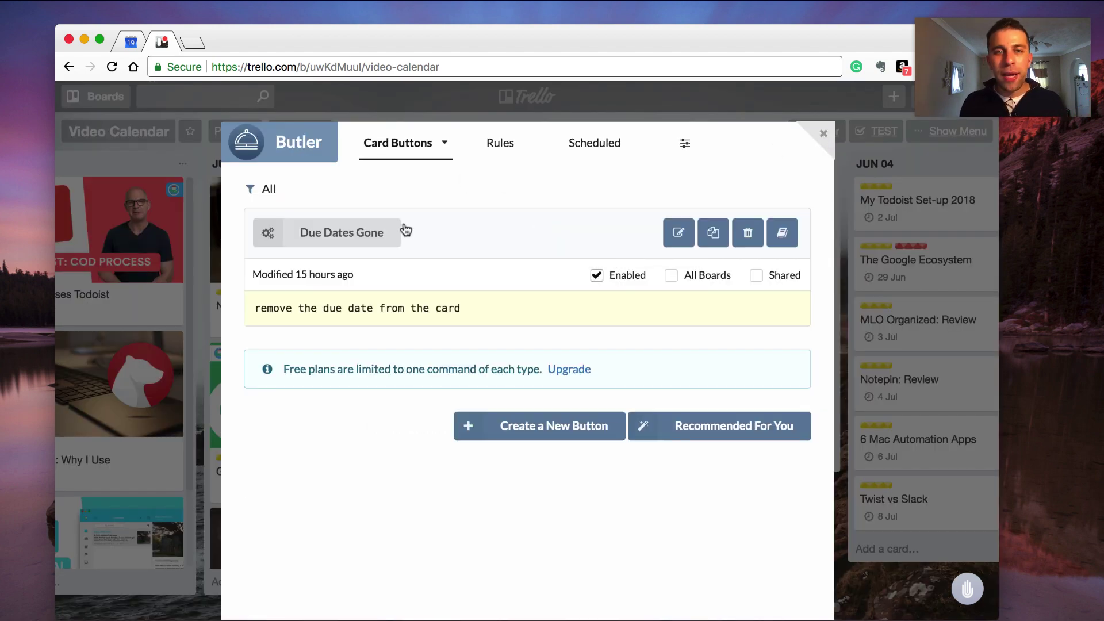
left_click(678, 233)
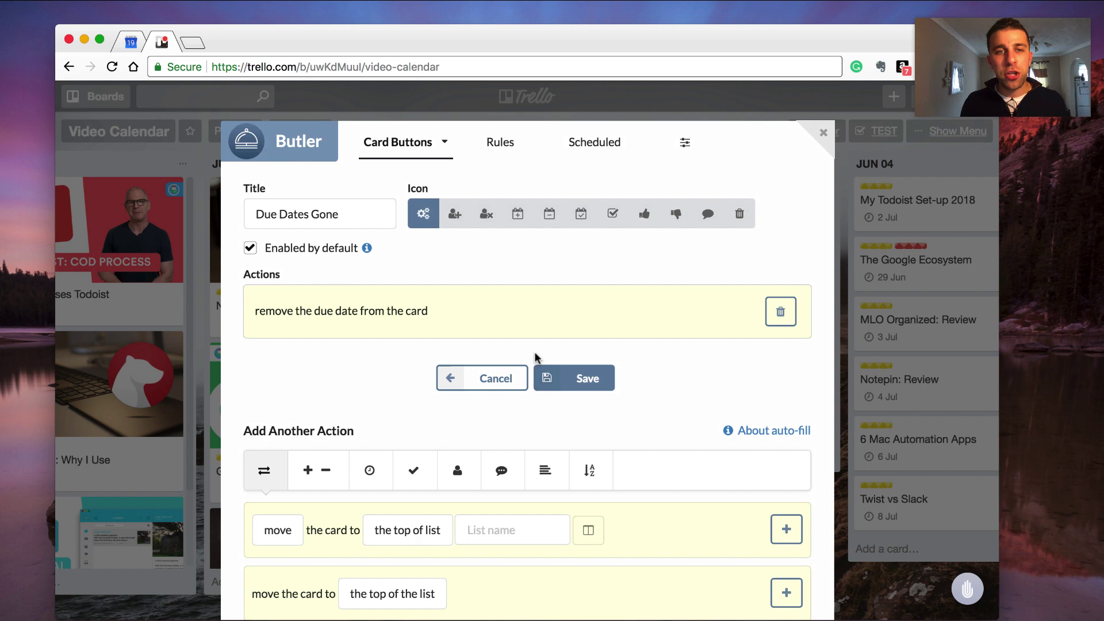
scroll(535, 359, "down", 2)
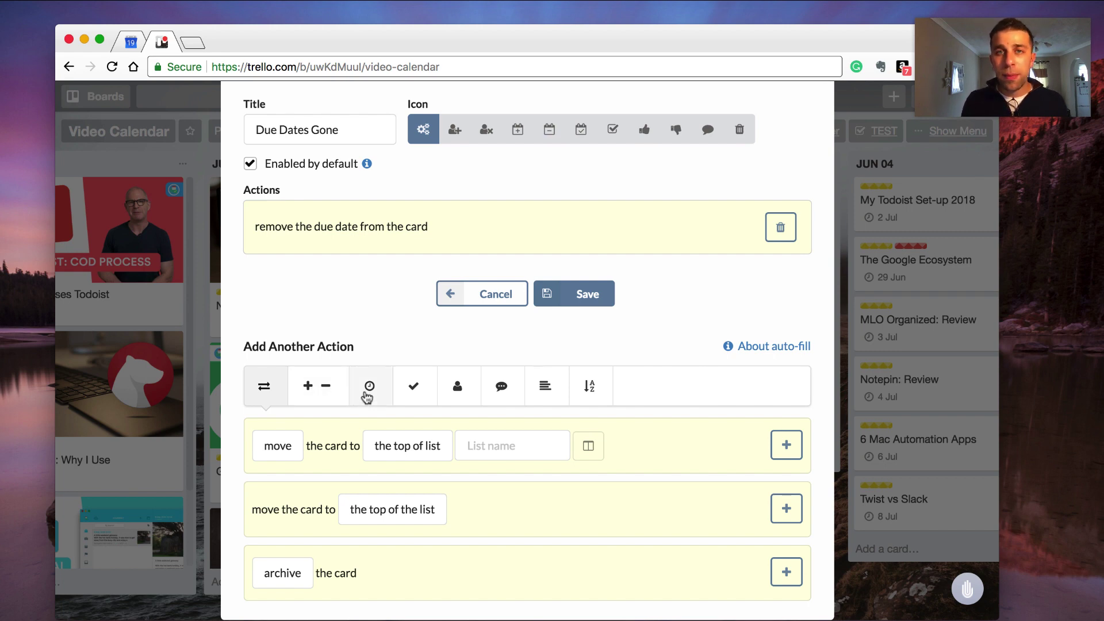
left_click(369, 393)
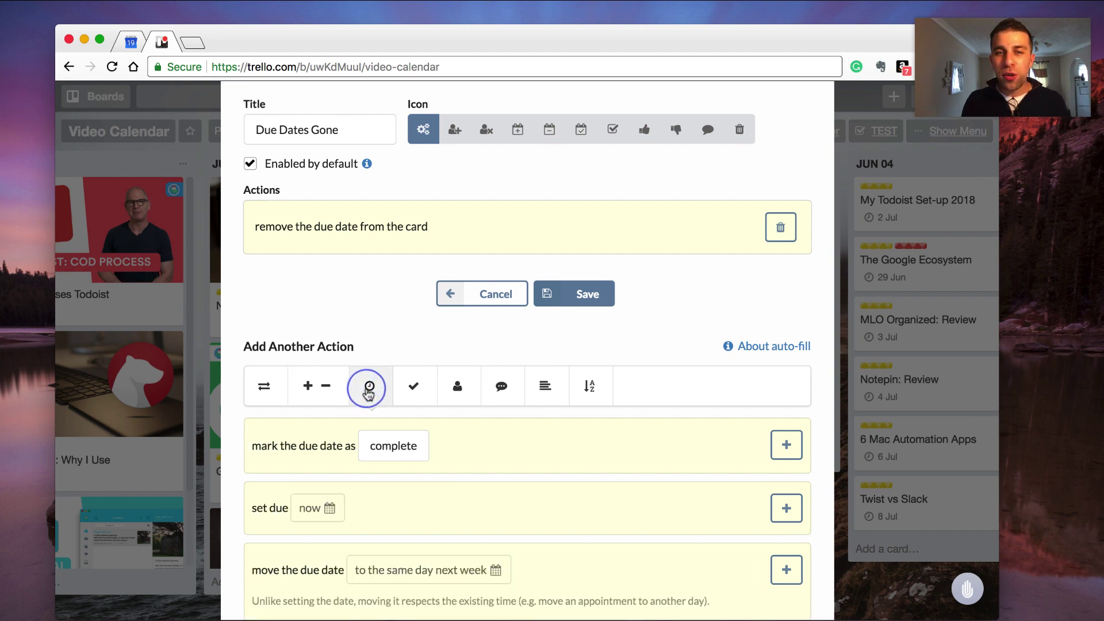
scroll(512, 245, "up", 2)
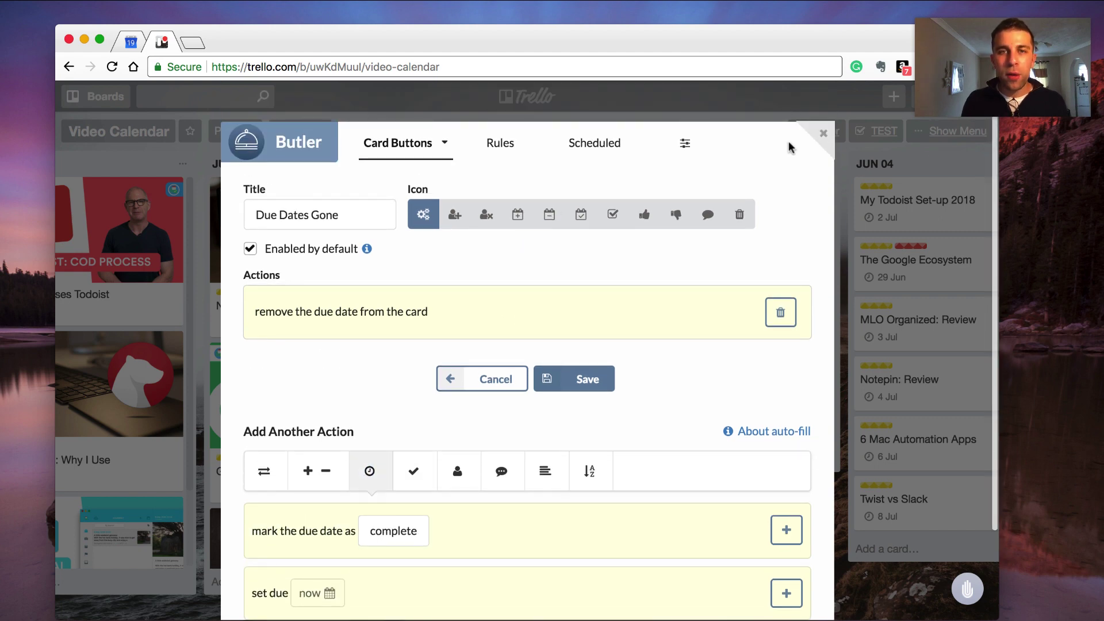
left_click(449, 141)
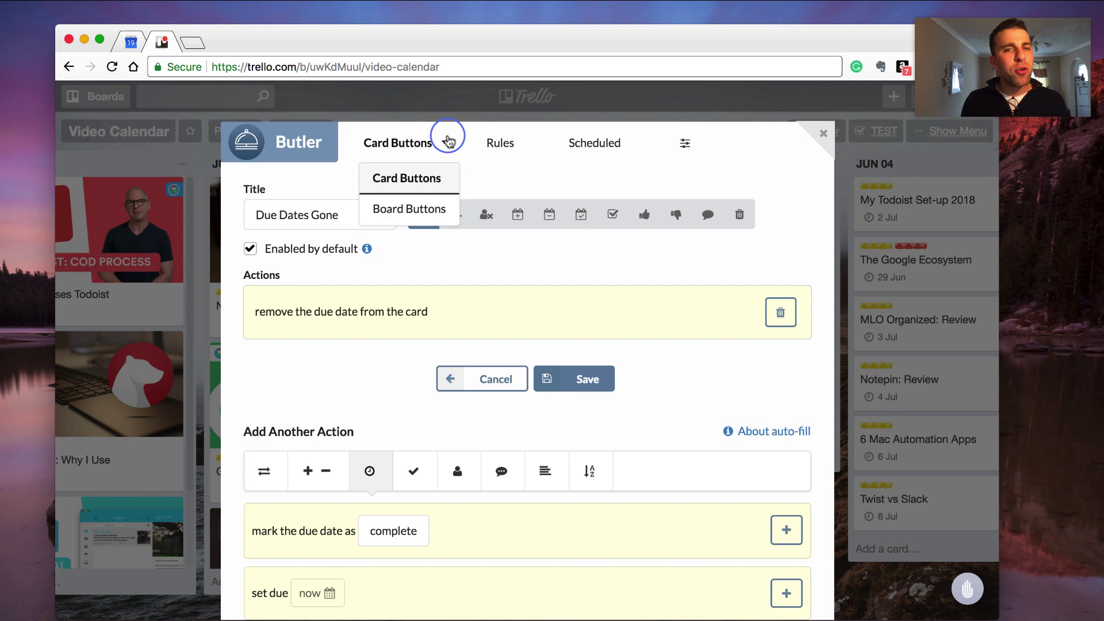
left_click(409, 209)
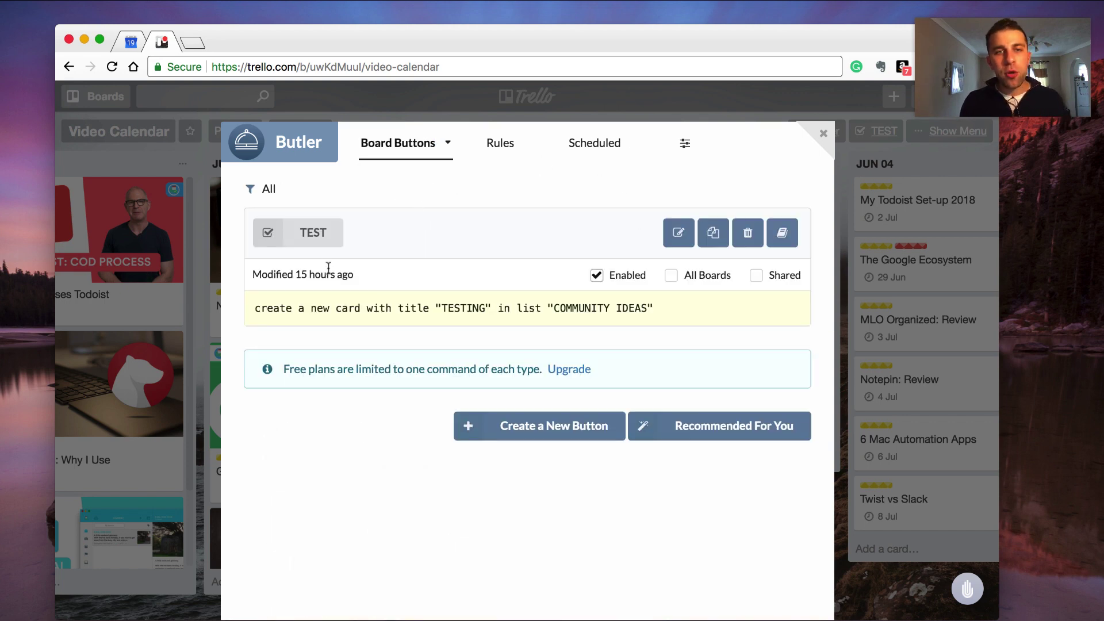
left_click(320, 232)
left_click(311, 241)
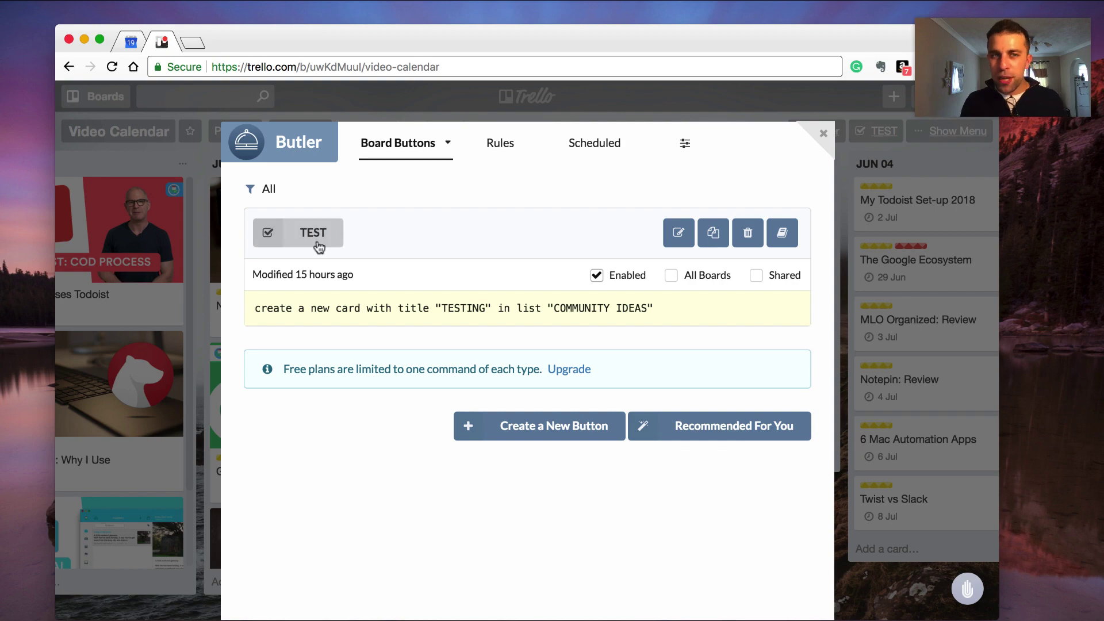
left_click(824, 131)
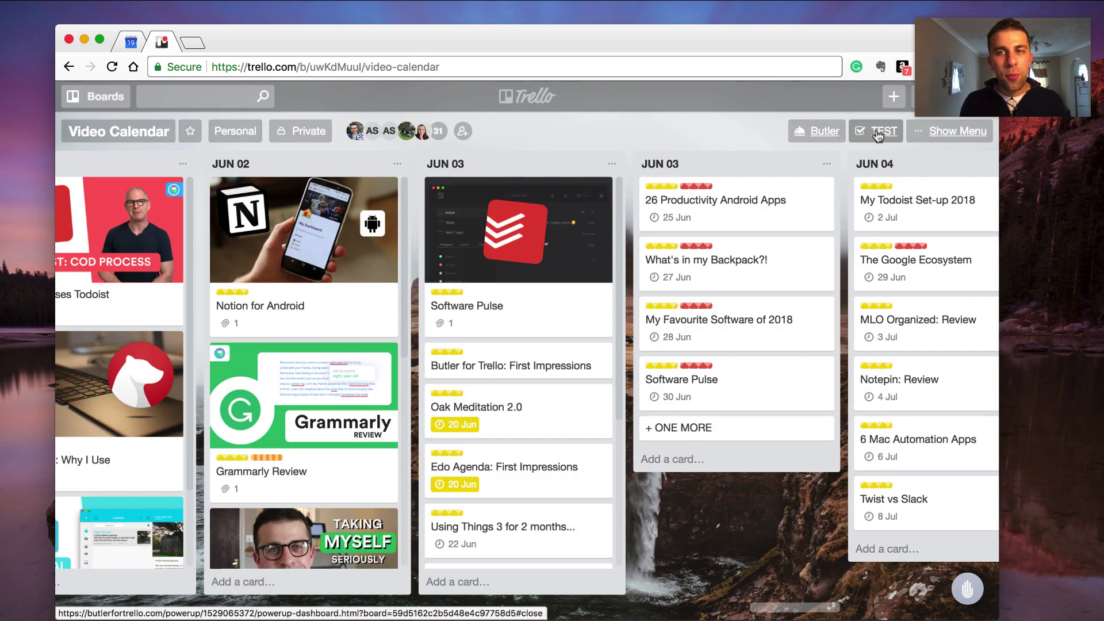
mouse_move(304, 250)
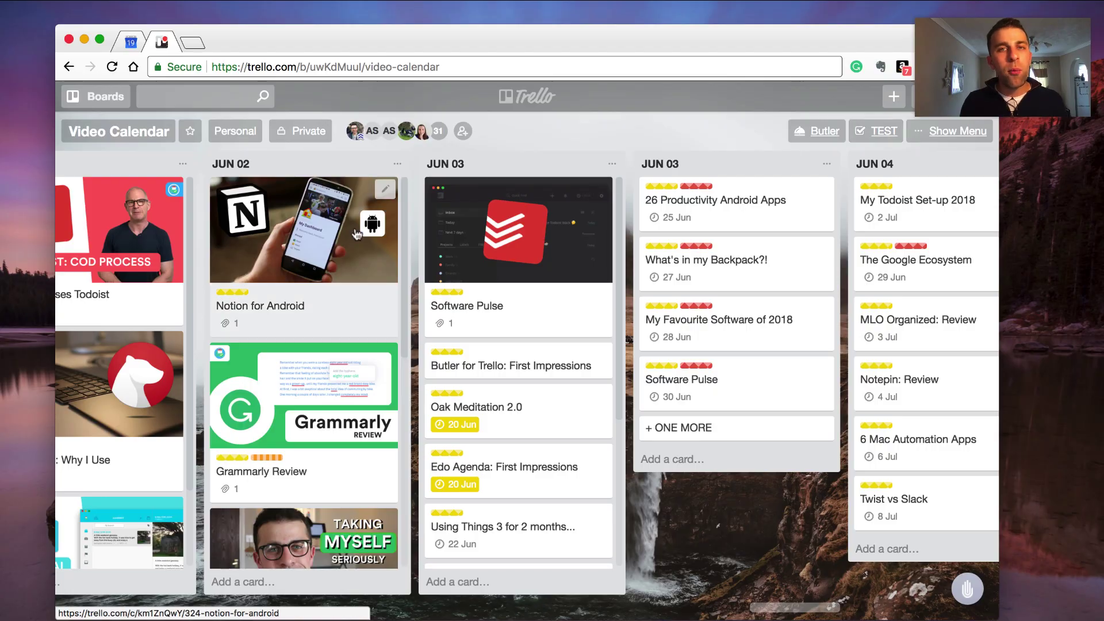
scroll(238, 239, "left", 10)
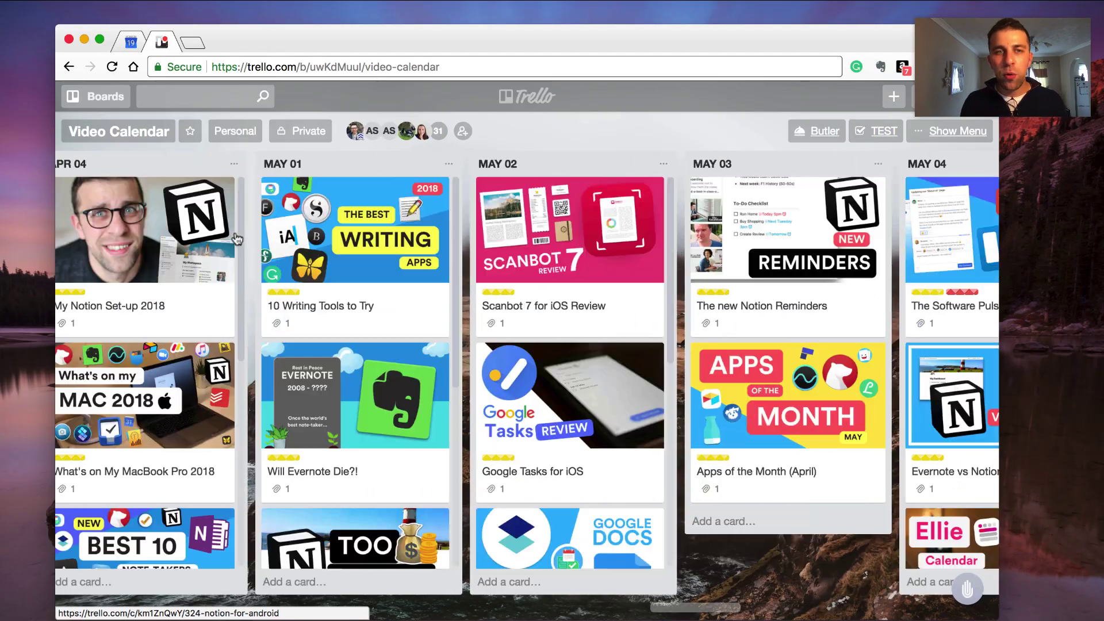
scroll(237, 239, "left", 10)
scroll(237, 239, "left", 10)
scroll(237, 238, "left", 10)
scroll(237, 240, "left", 10)
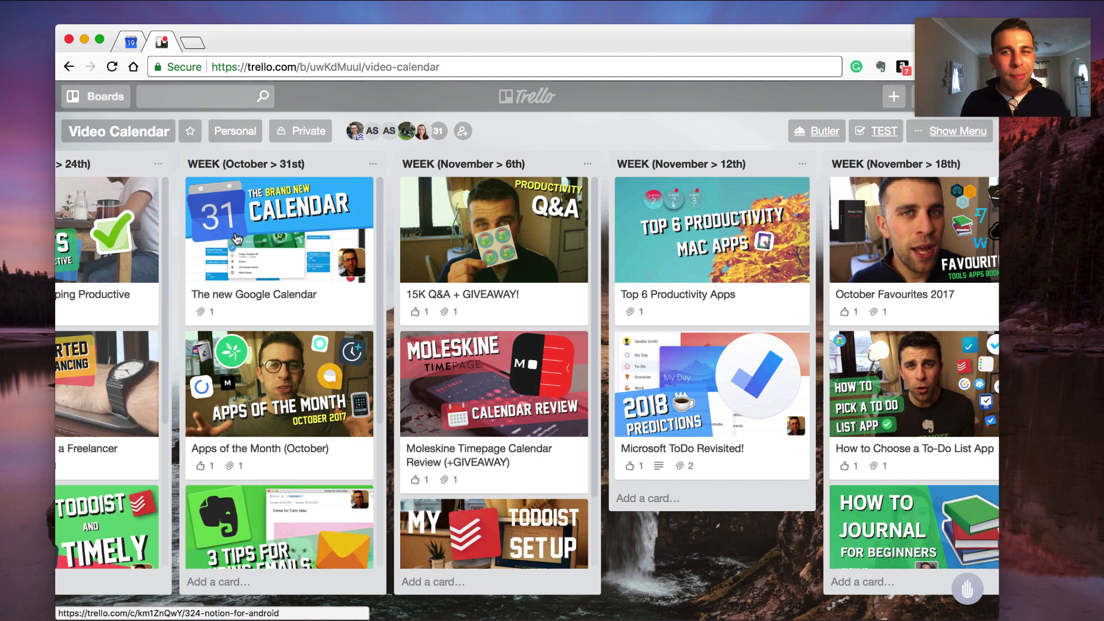
scroll(237, 238, "left", 10)
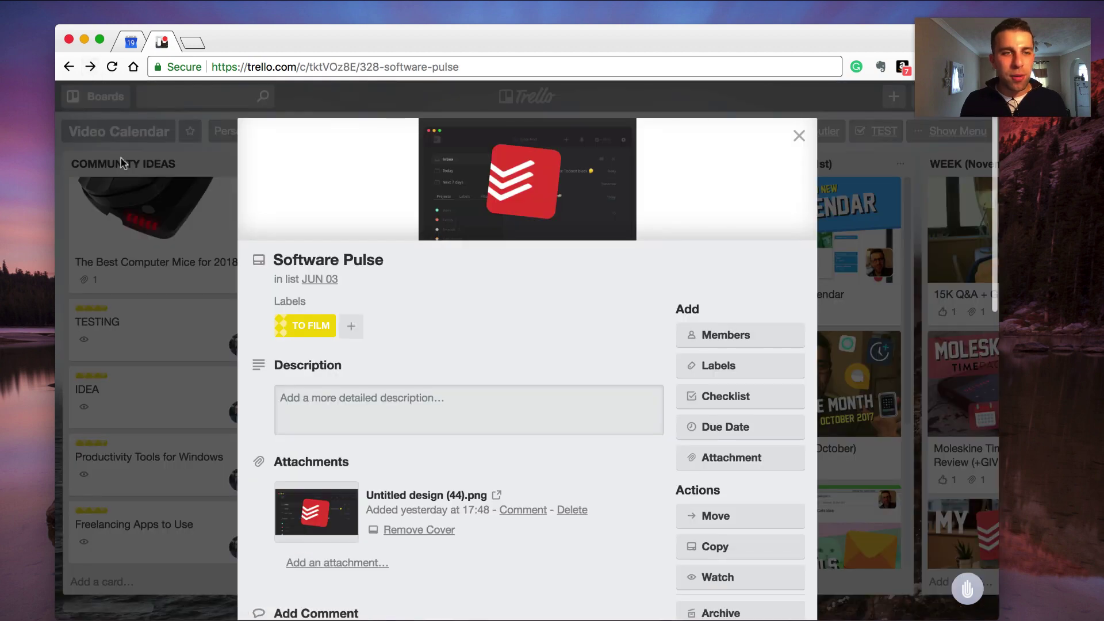
Step: Close the Software Pulse card and run TEST to add a TESTING card to COMMUNITY IDEAS
left_click(121, 159)
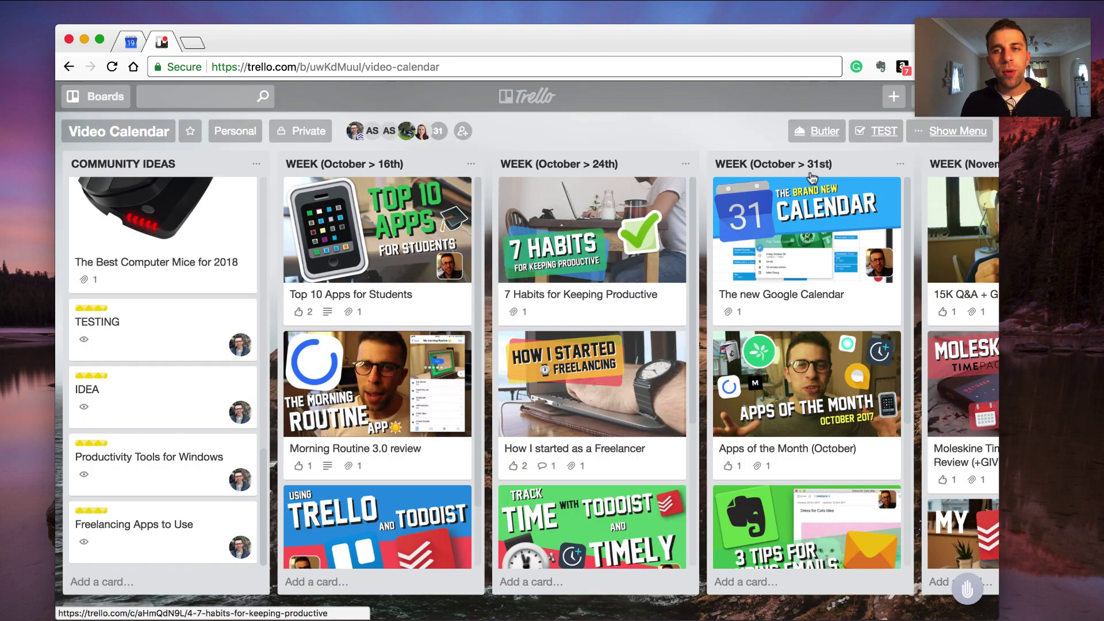
left_click(876, 131)
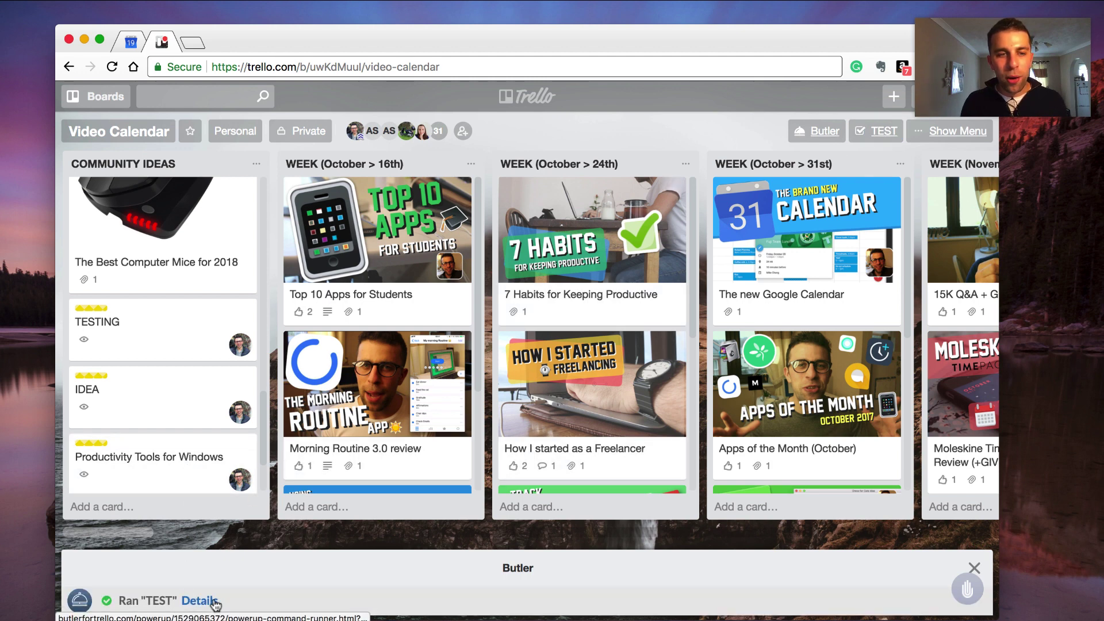
scroll(184, 471, "down", 3)
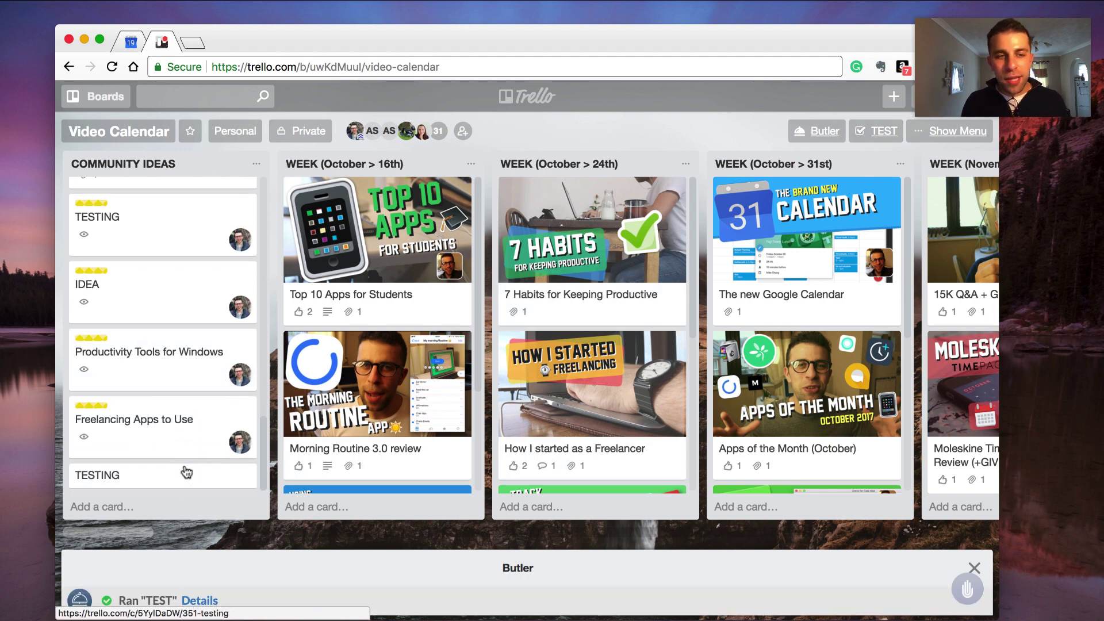
scroll(135, 483, "down", 1)
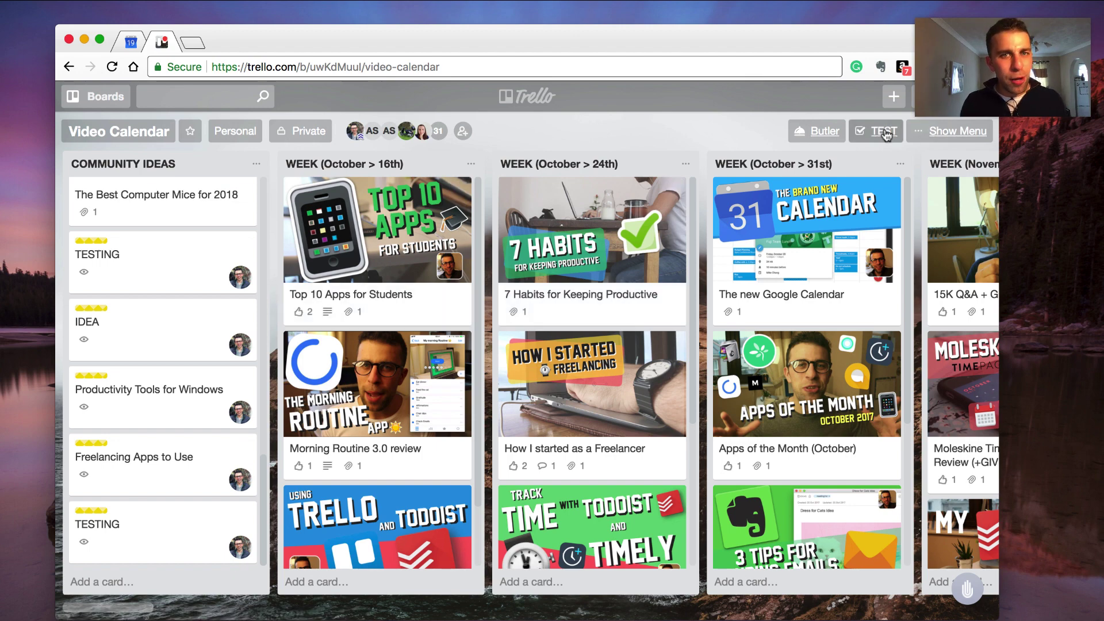
Step: Add an 'arrange the lists by title descending' action to the TEST board button
left_click(824, 135)
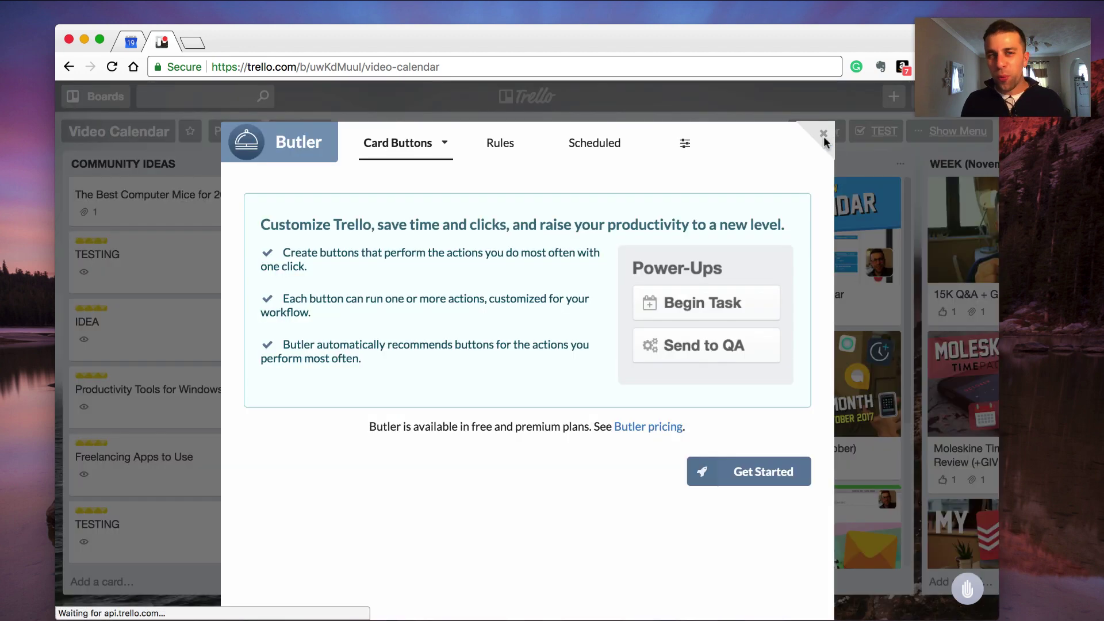
left_click(414, 148)
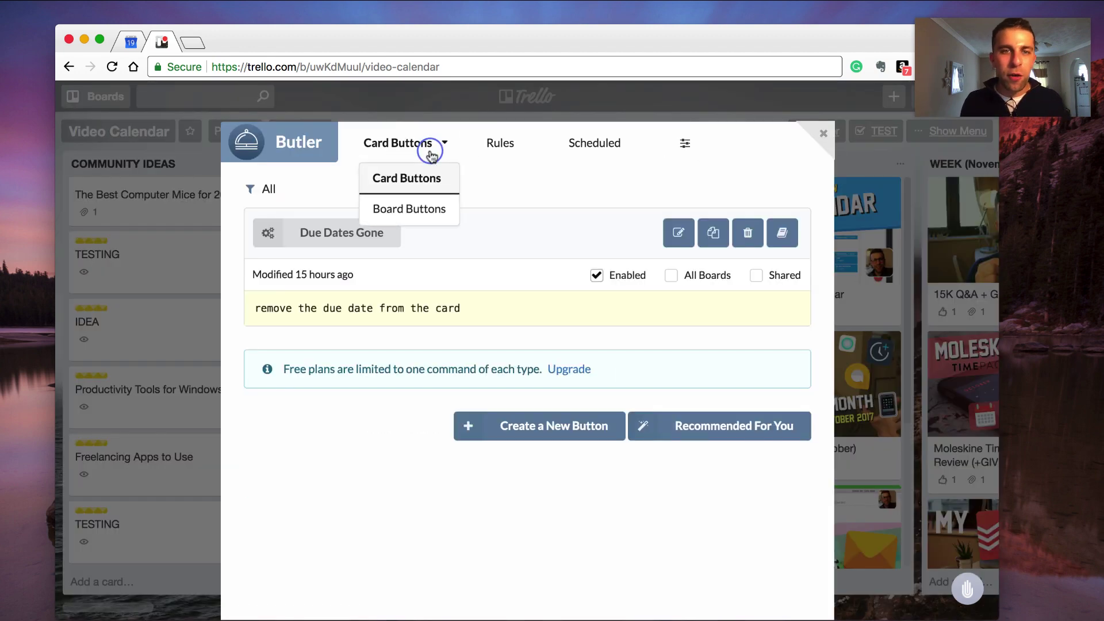
left_click(416, 205)
left_click(674, 235)
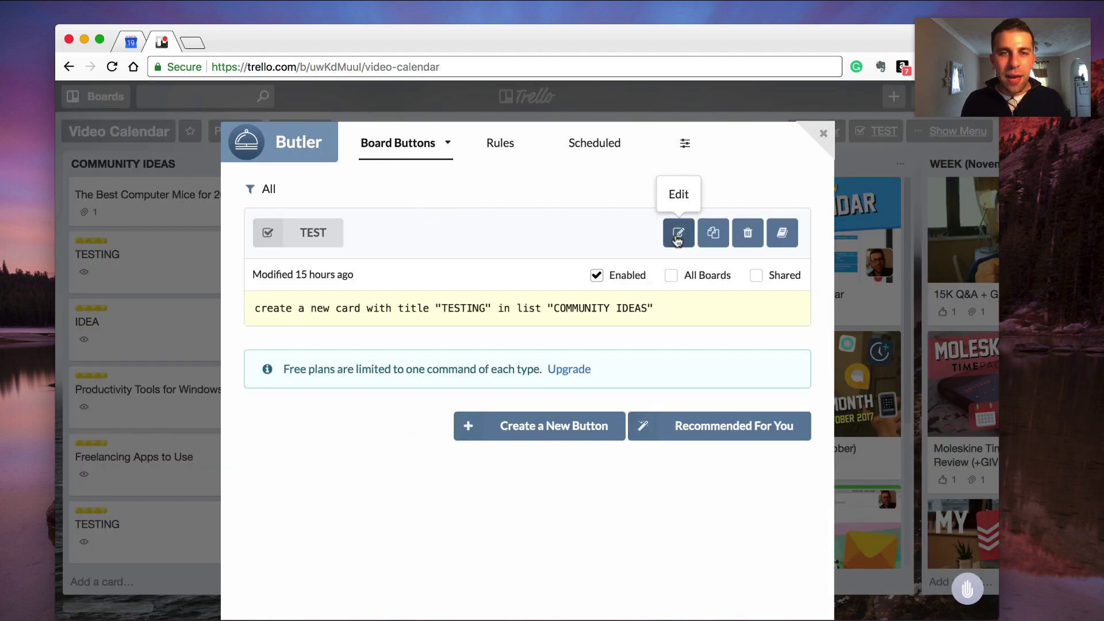
scroll(496, 457, "down", 1)
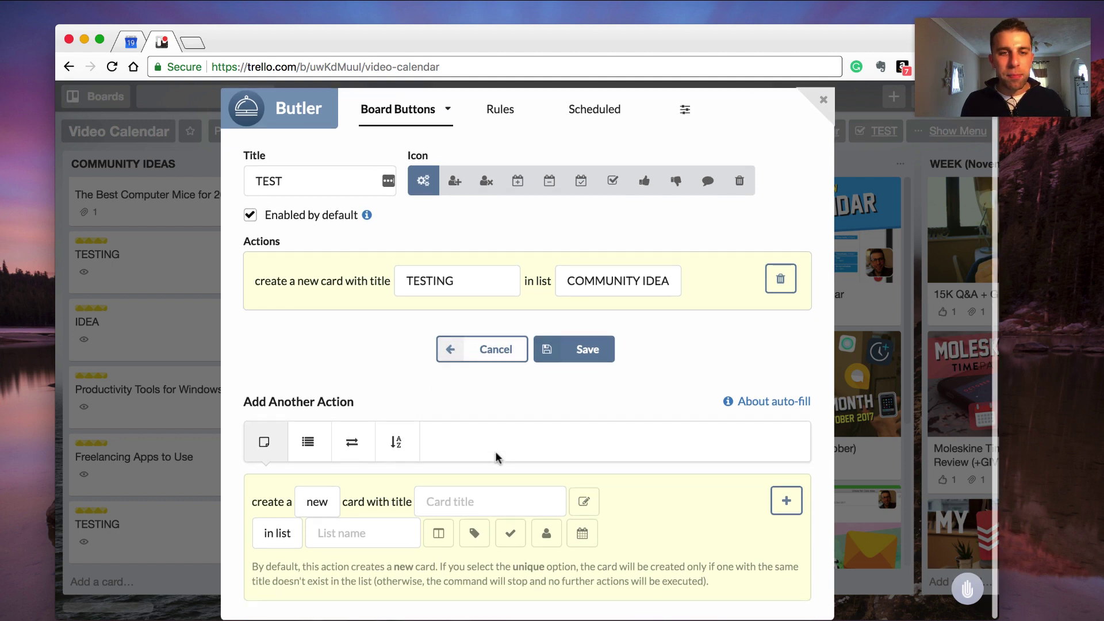
left_click(308, 442)
scroll(325, 447, "down", 3)
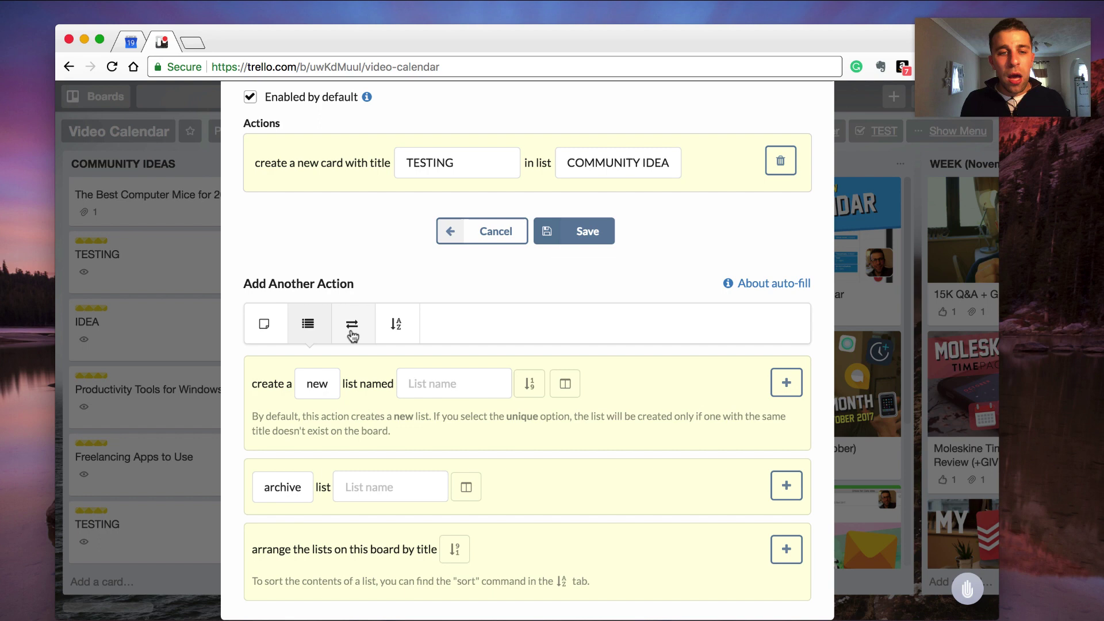
left_click(457, 554)
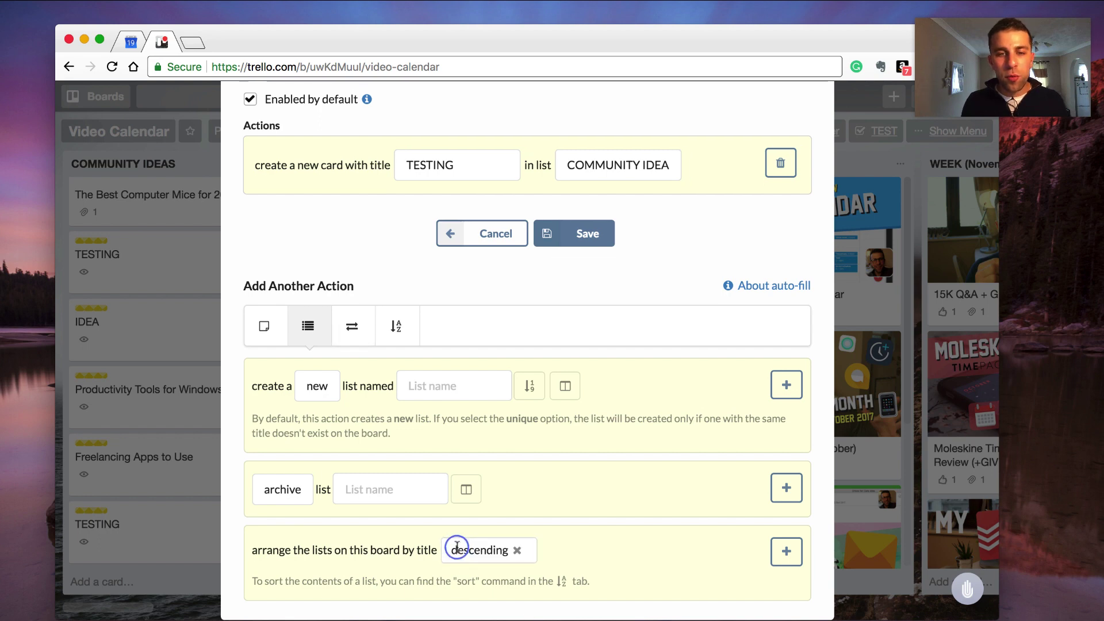
left_click(517, 554)
left_click(460, 553)
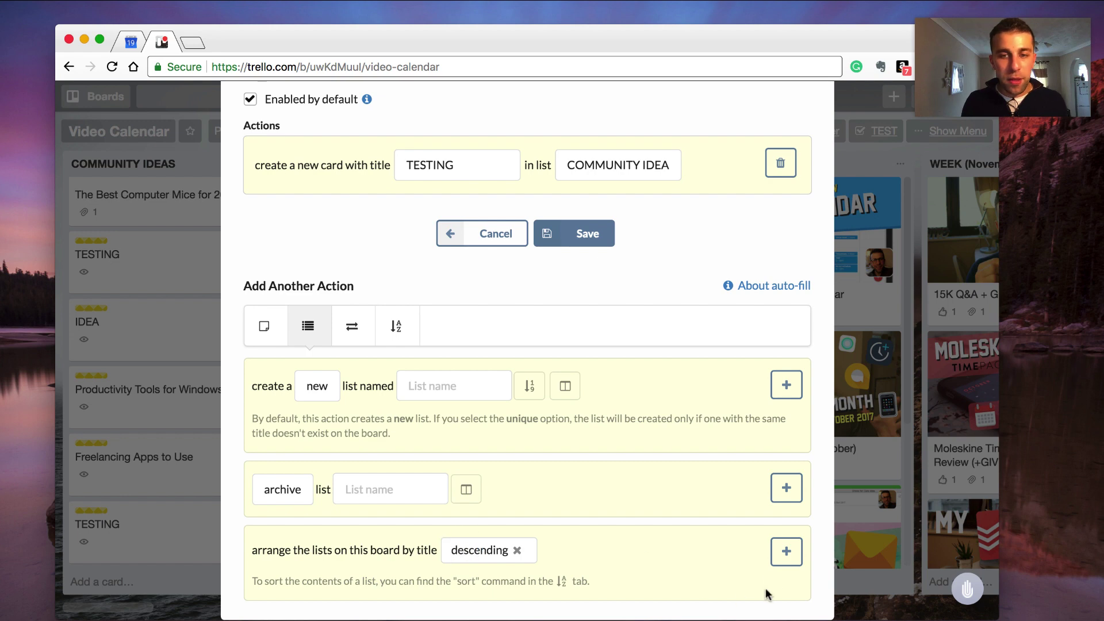
left_click(779, 547)
scroll(592, 370, "down", 3)
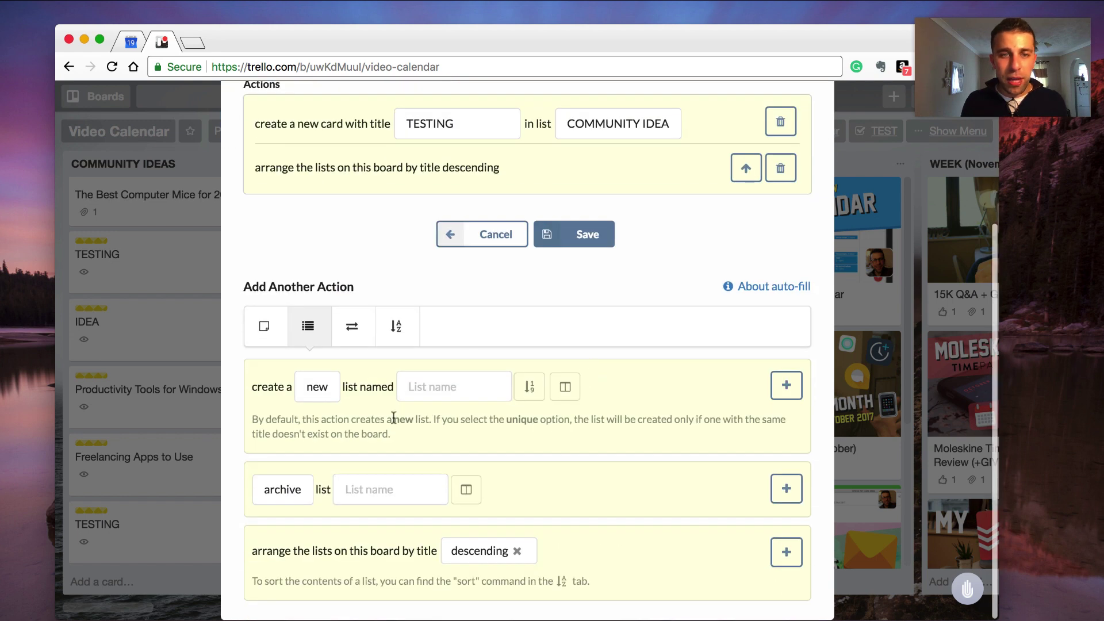
Step: Browse card move and sort actions, give TEST a thumbs-up icon, and save it
left_click(351, 327)
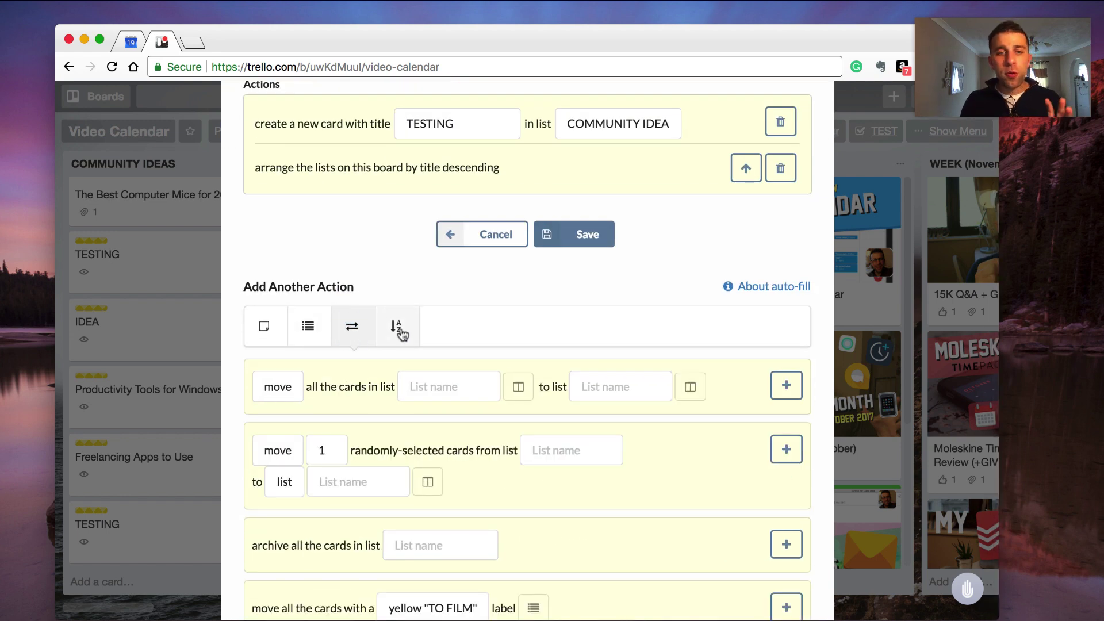
scroll(414, 415, "down", 2)
scroll(415, 415, "down", 1)
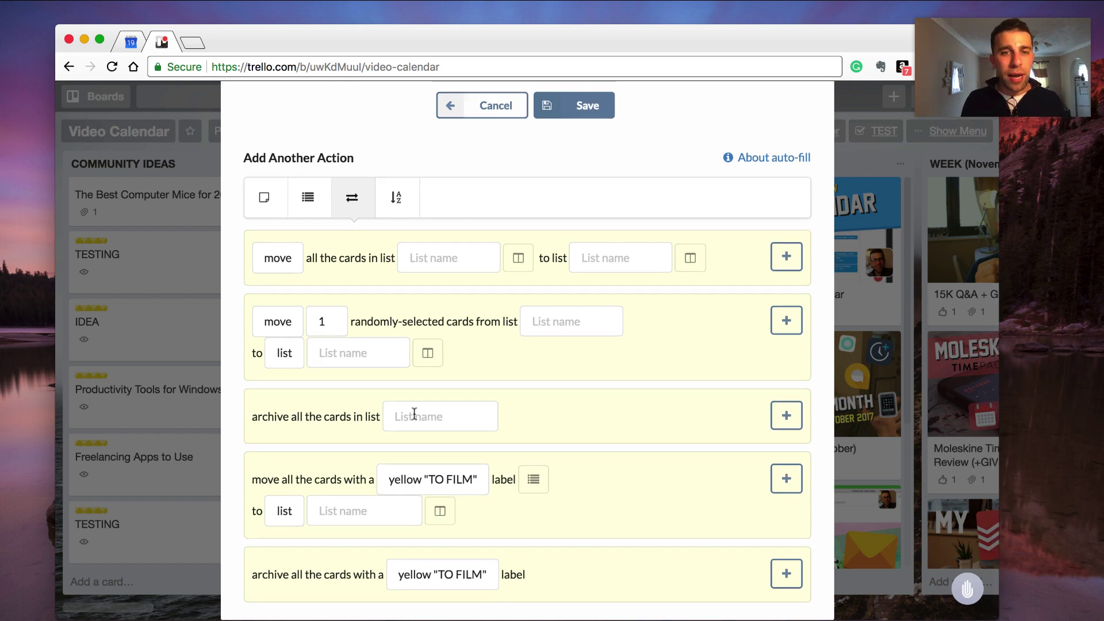
scroll(414, 415, "up", 3)
left_click(398, 330)
scroll(362, 377, "down", 2)
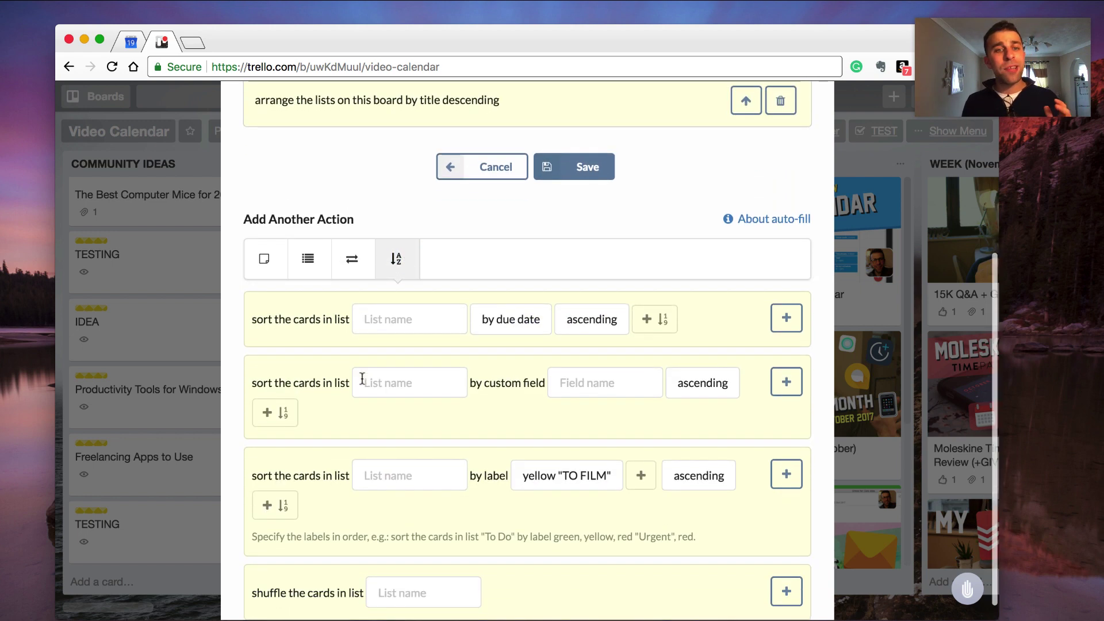
scroll(363, 380, "down", 1)
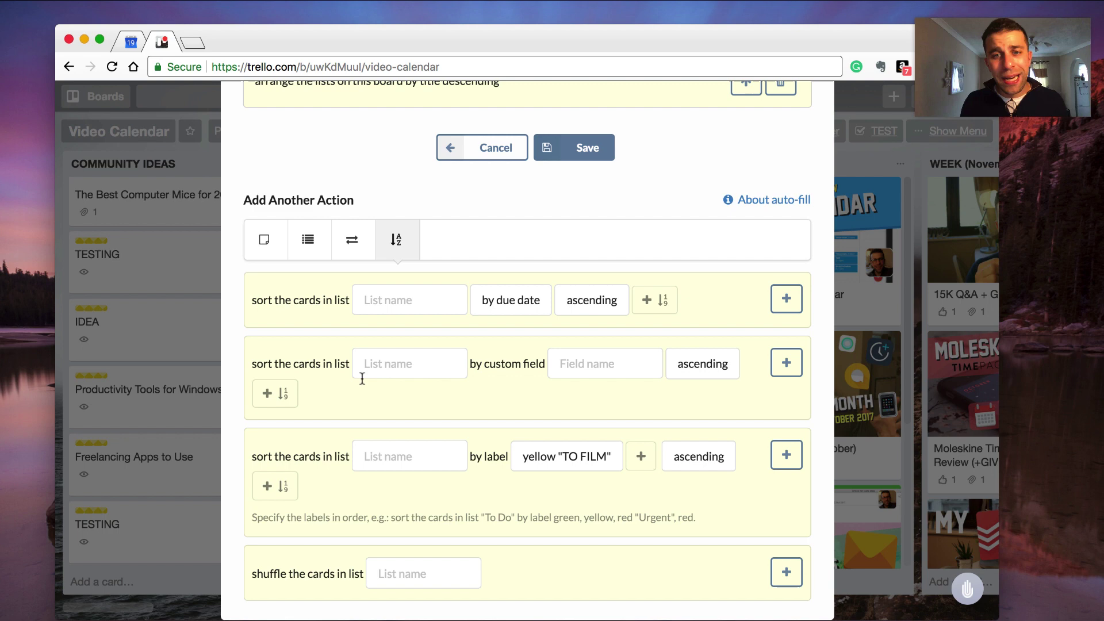
scroll(426, 317, "up", 1)
scroll(426, 316, "up", 2)
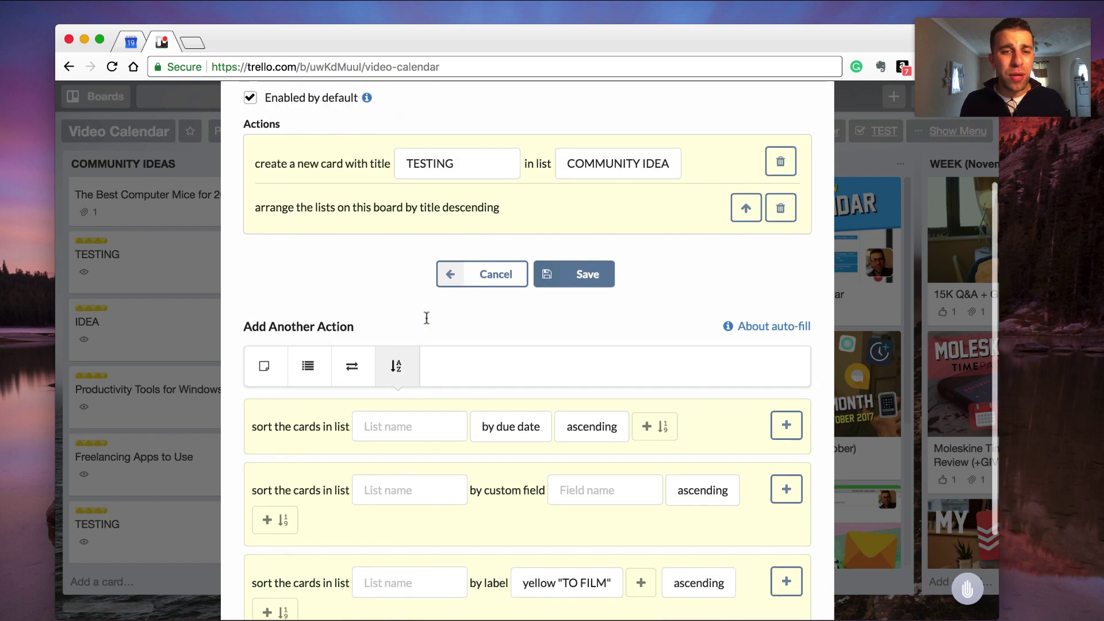
scroll(426, 318, "up", 3)
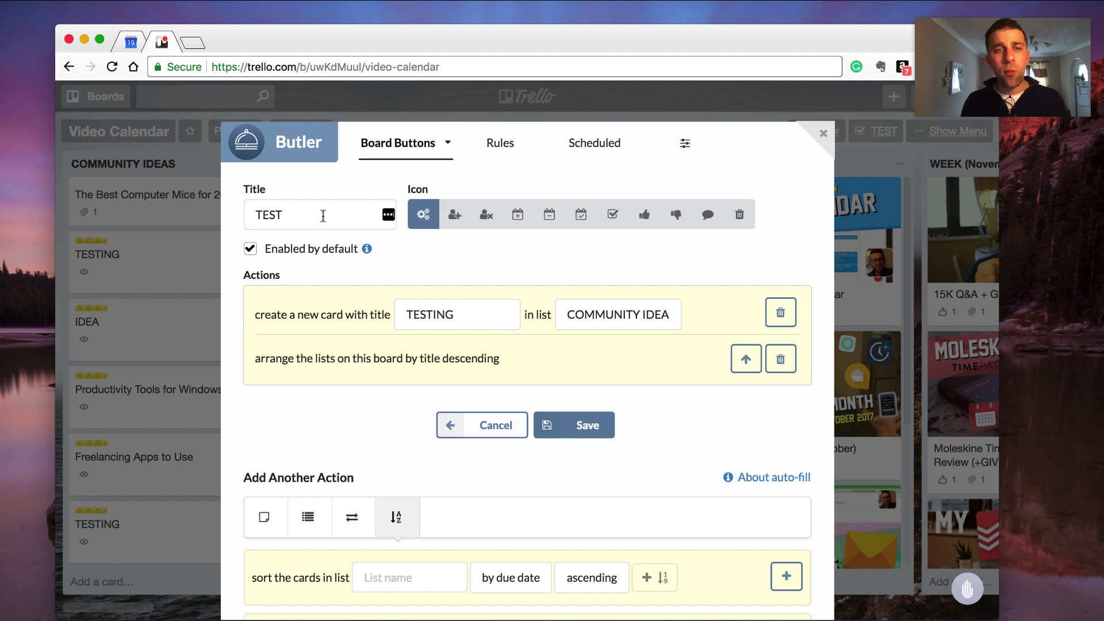
left_click(387, 145)
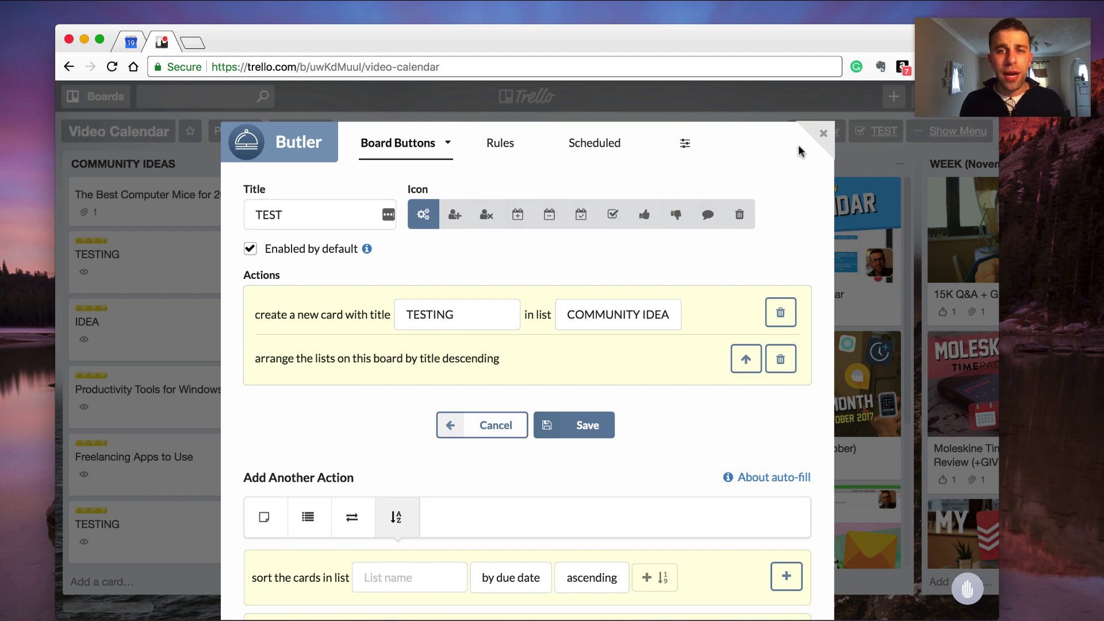
left_click(643, 220)
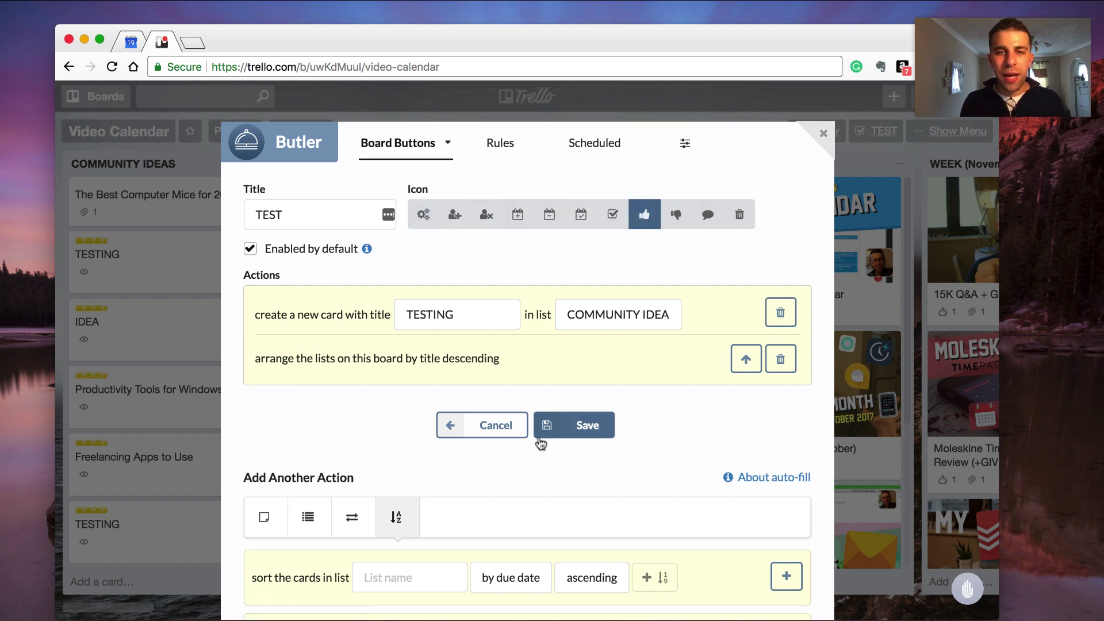
left_click(553, 428)
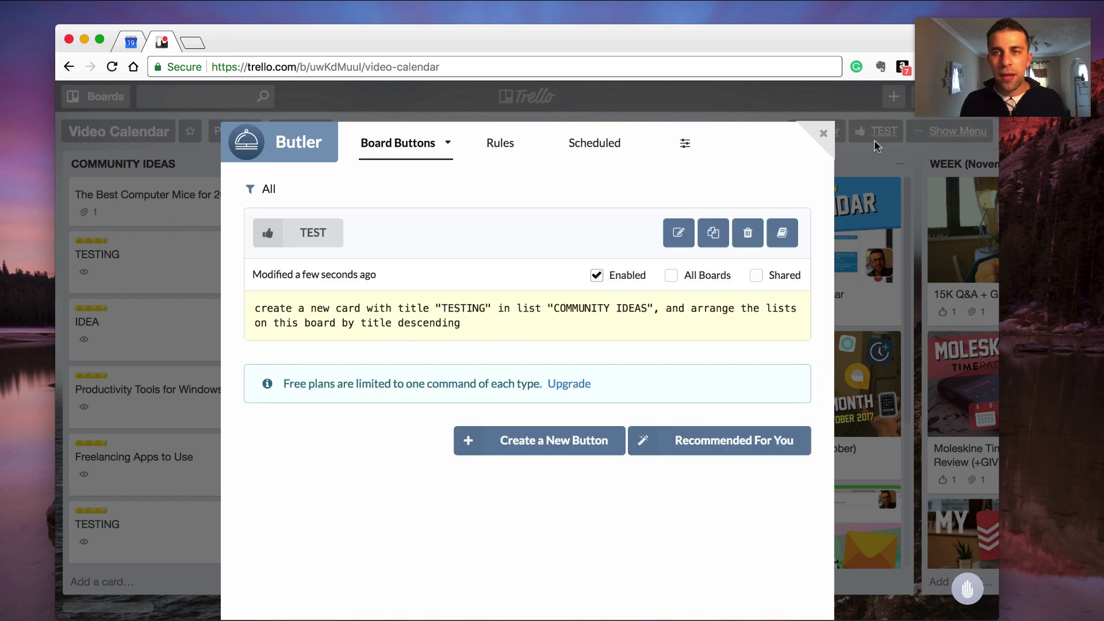
left_click(824, 134)
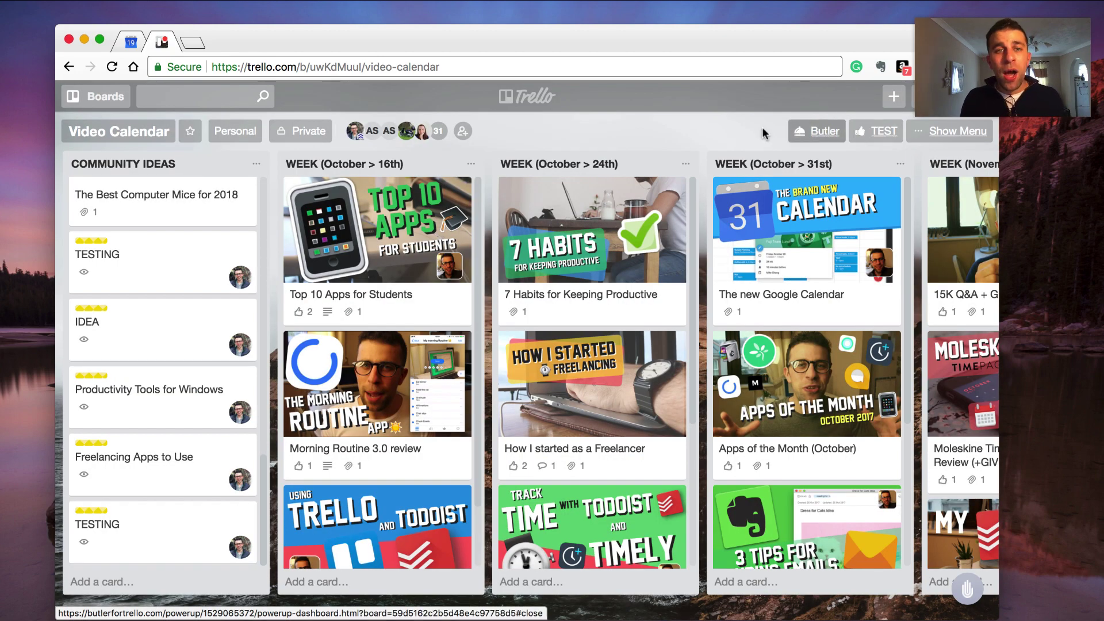
Step: Show Butler's Calendar scheduled commands, including the daily IDEA card command for COMMUNITY IDEAS
left_click(823, 132)
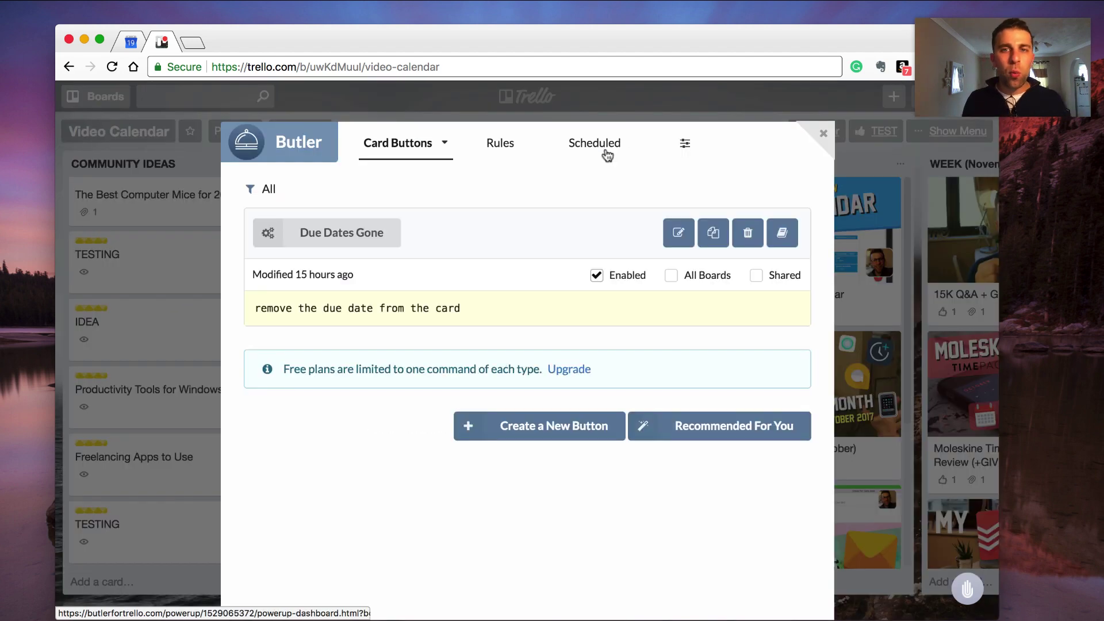
left_click(591, 138)
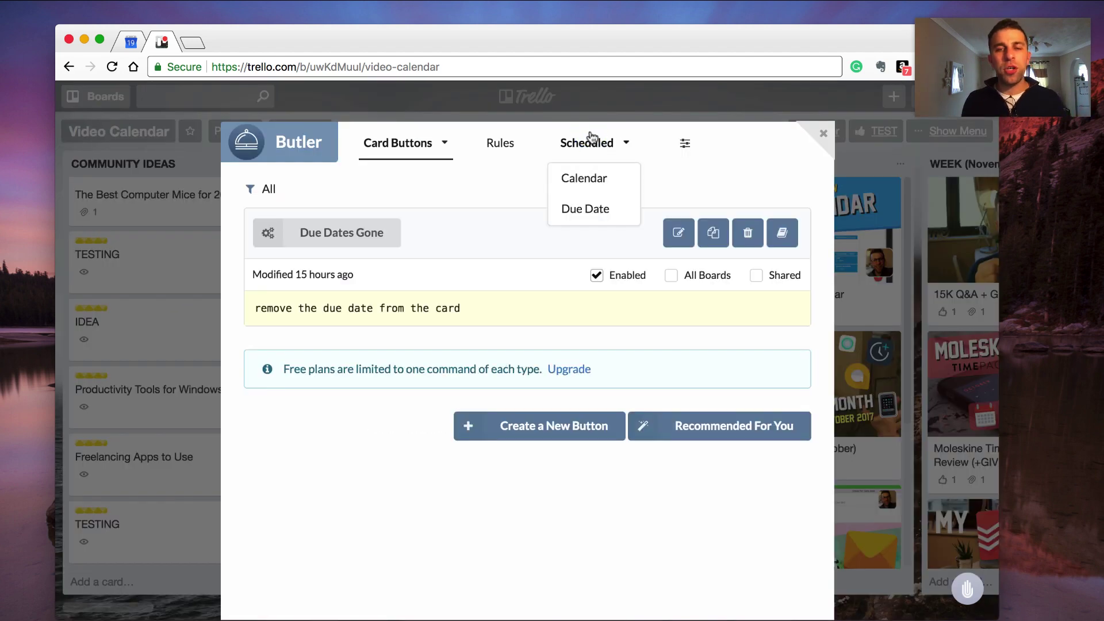
left_click(588, 178)
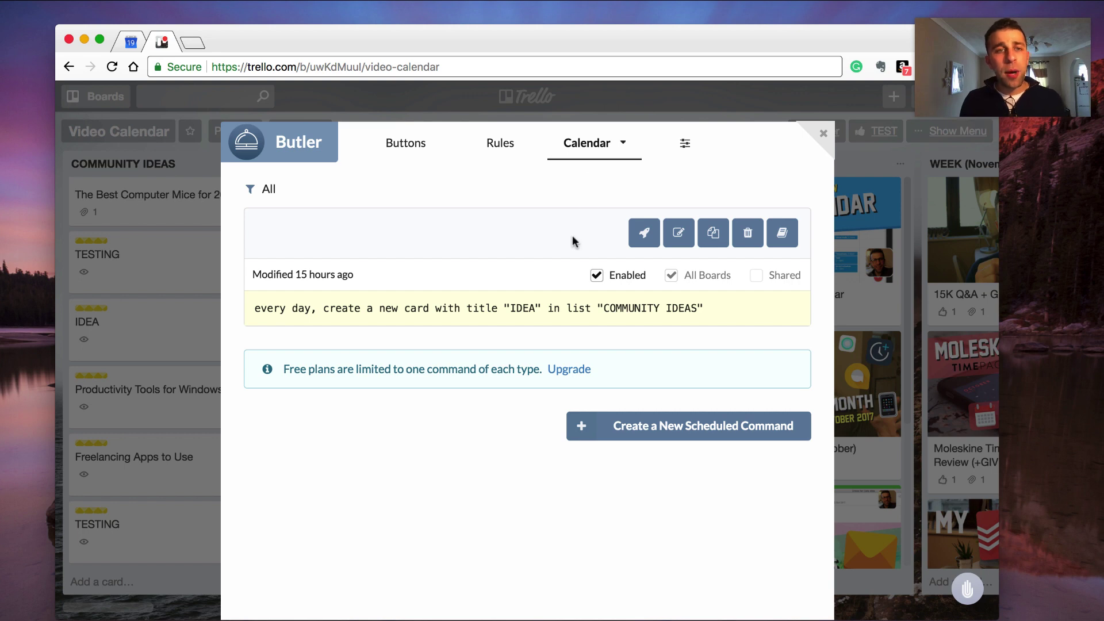
left_click(605, 147)
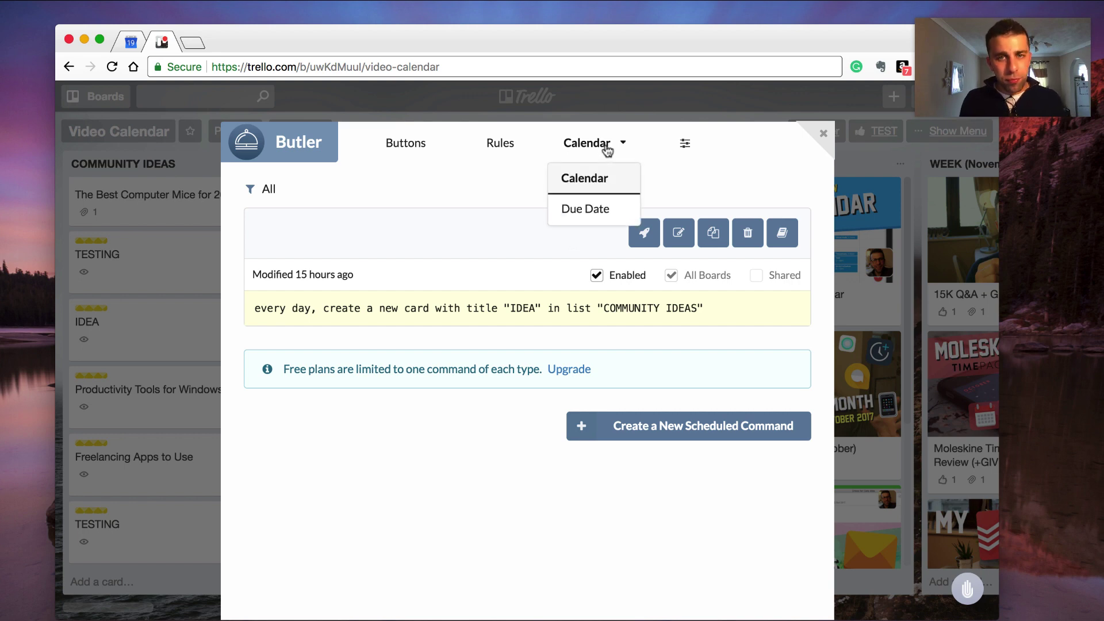
left_click(578, 175)
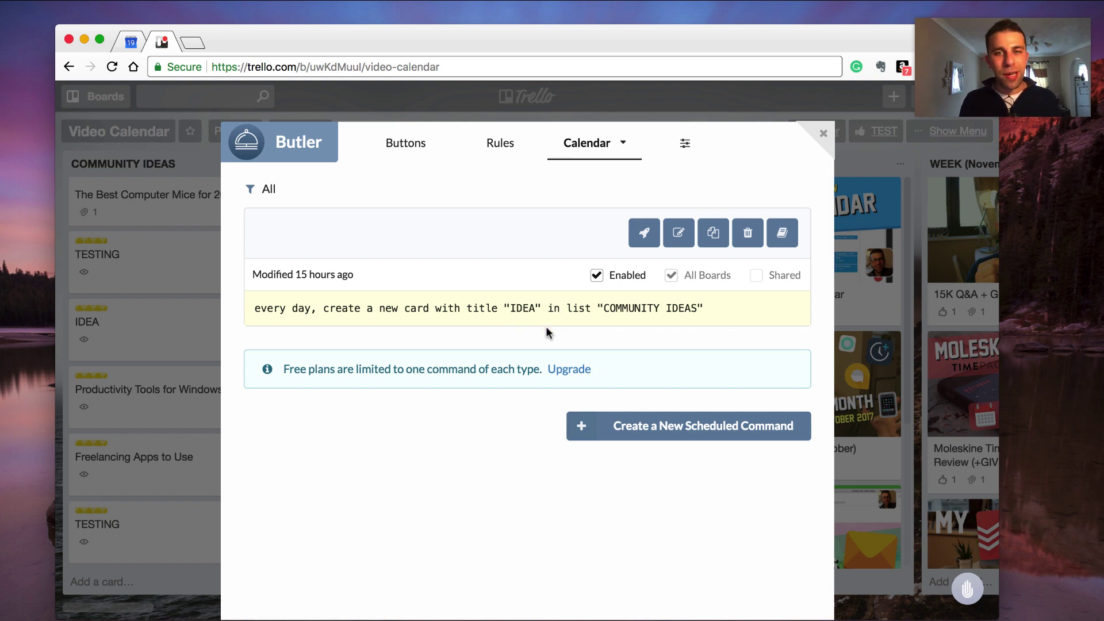
Step: Browse the daily command's list and move-card actions, then switch Butler to Due Date commands
left_click(684, 229)
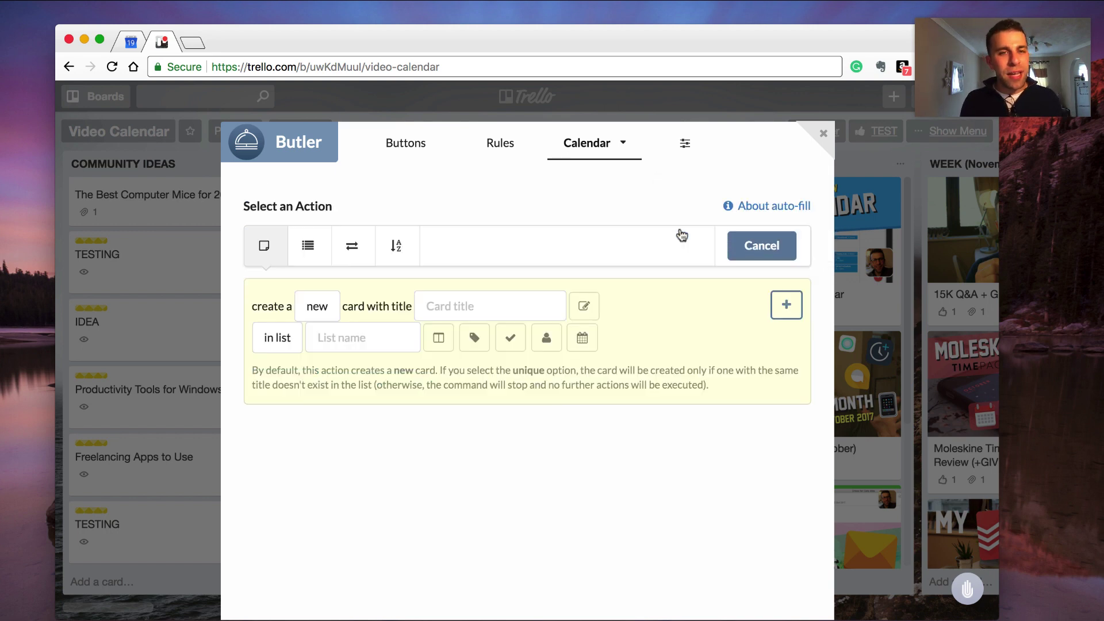
scroll(586, 294, "down", 1)
left_click(308, 442)
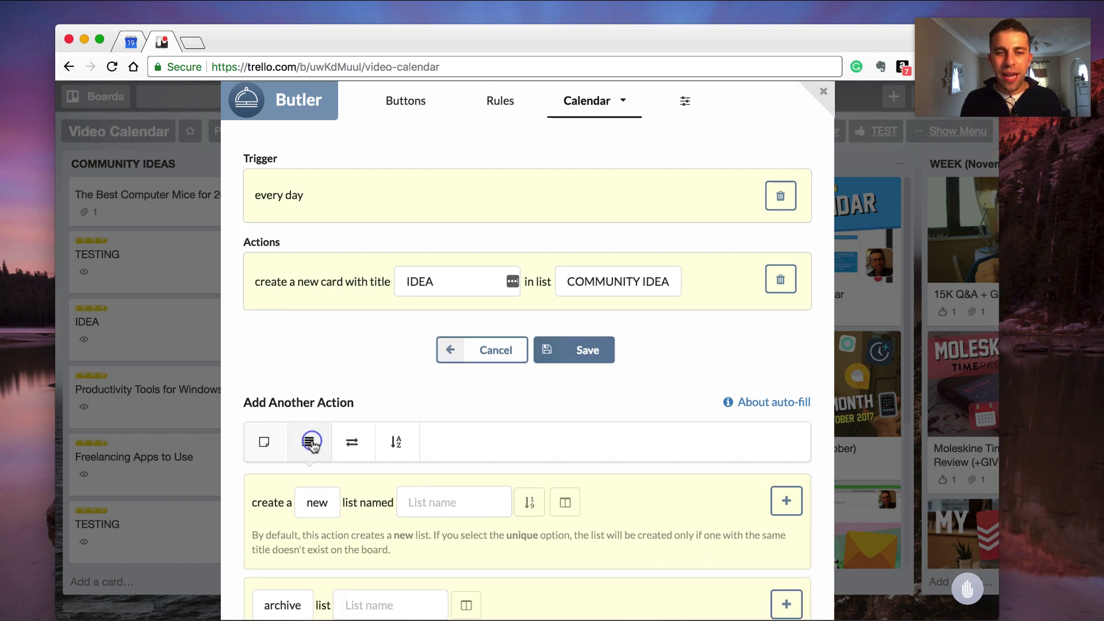
left_click(351, 441)
scroll(422, 419, "down", 3)
scroll(424, 414, "up", 4)
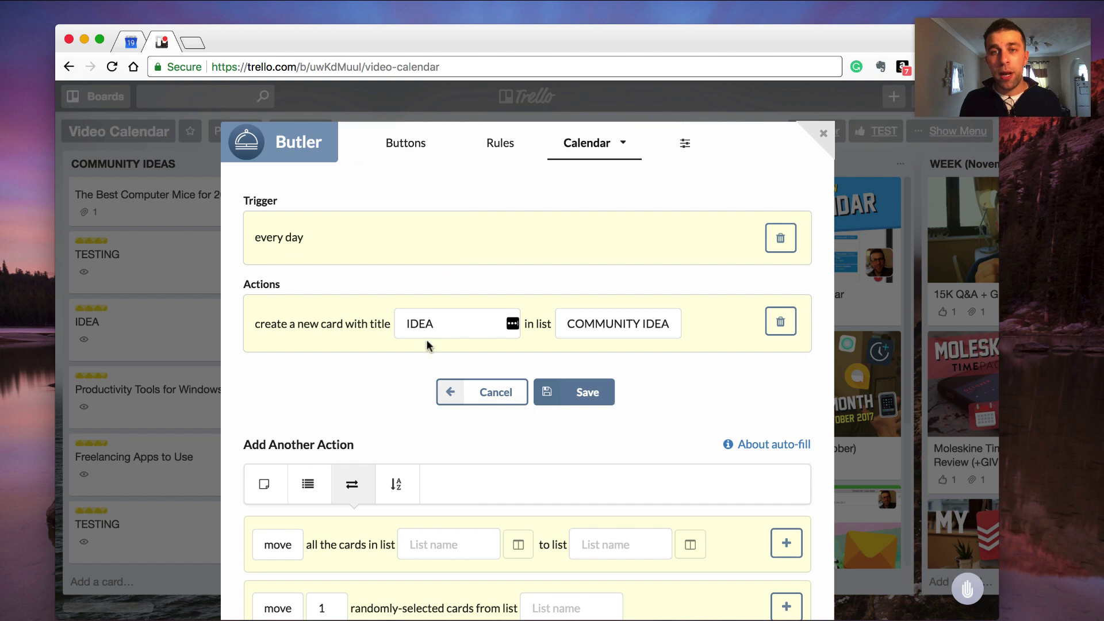
left_click(495, 240)
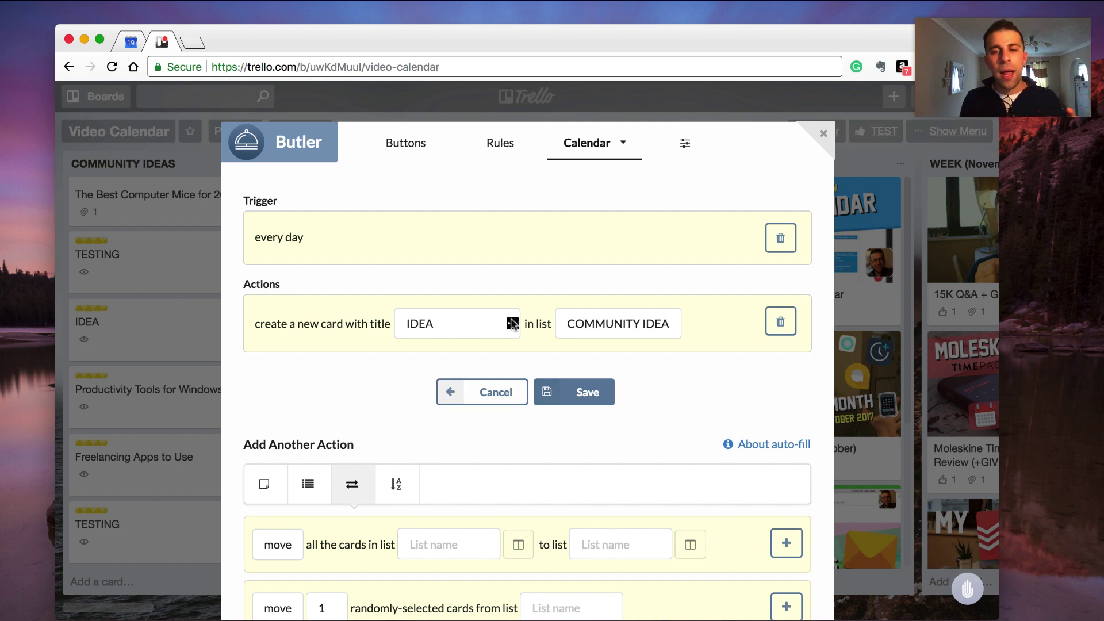
left_click(617, 160)
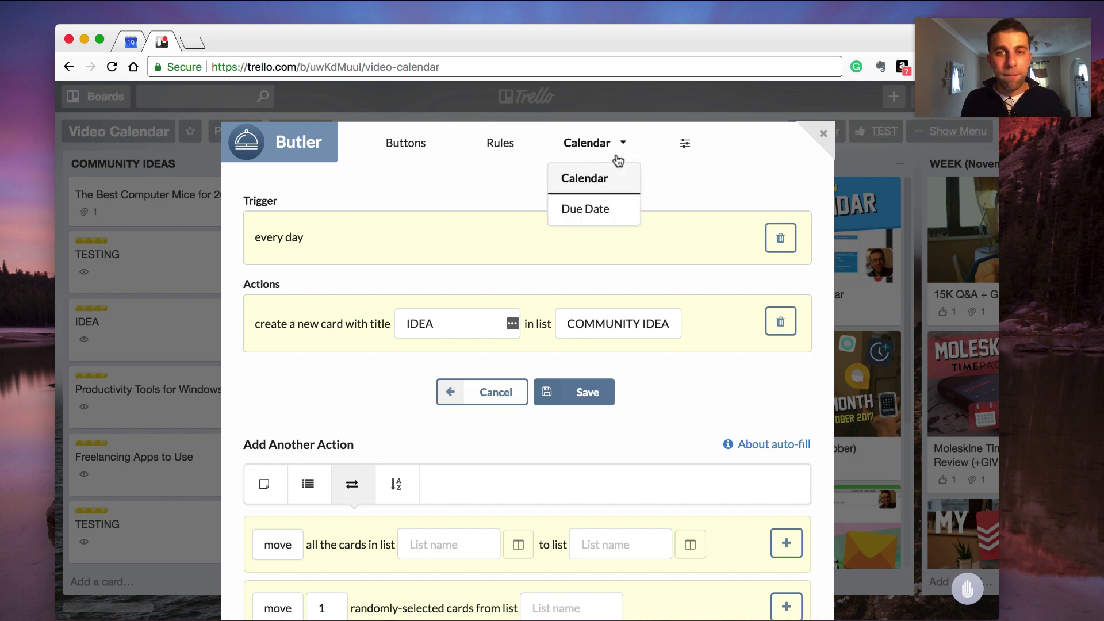
Step: Start a new due-date triggered Butler command and browse its first trigger's timing choices
left_click(601, 215)
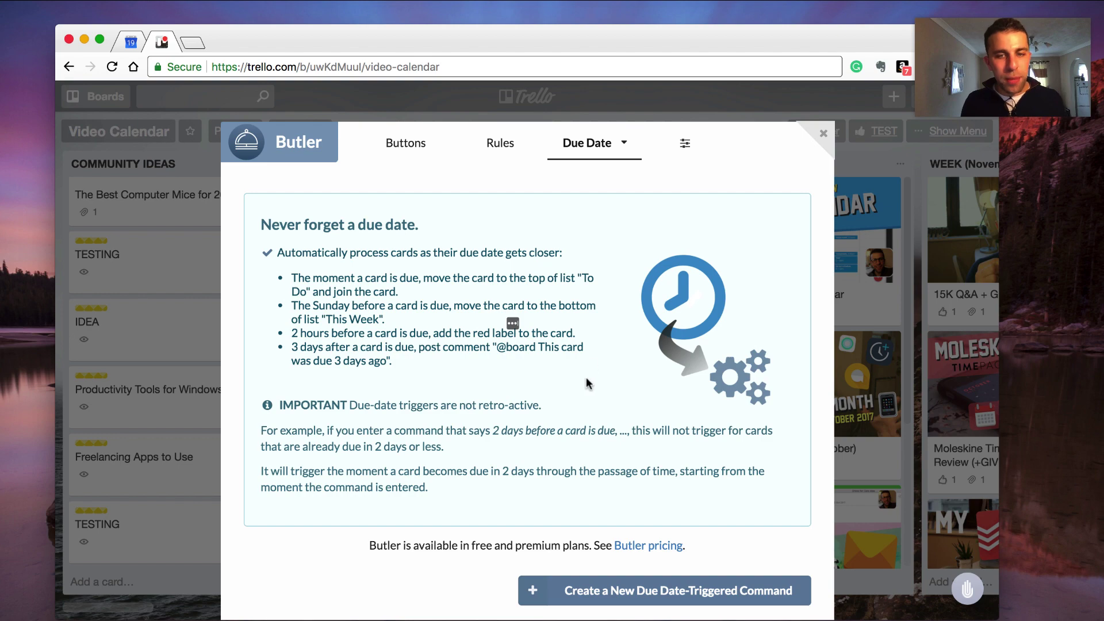
left_click(553, 592)
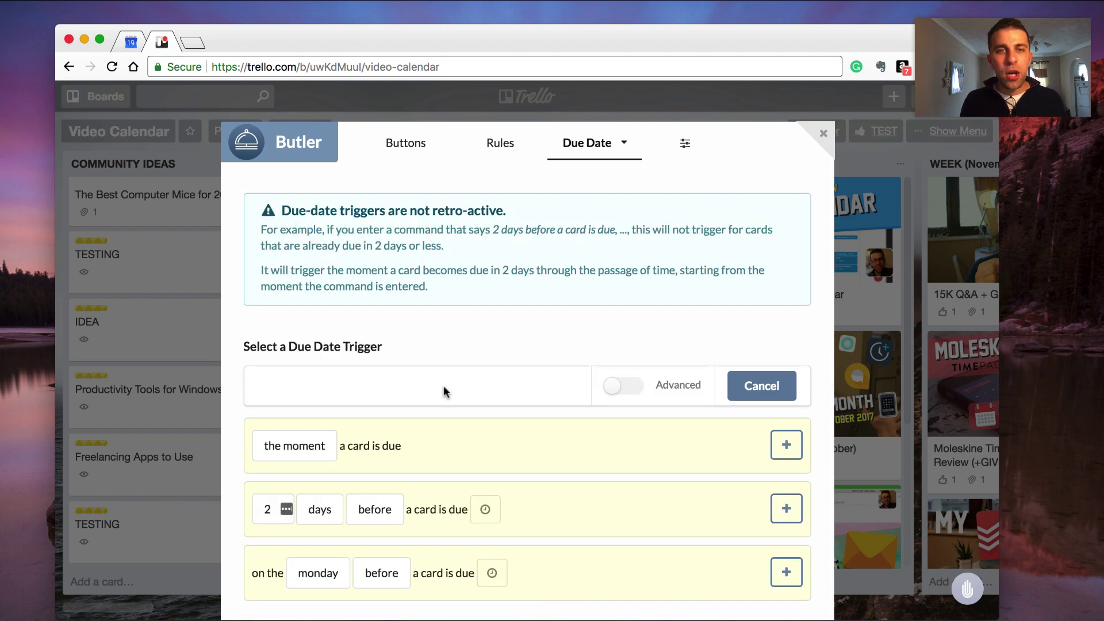
scroll(412, 356, "down", 1)
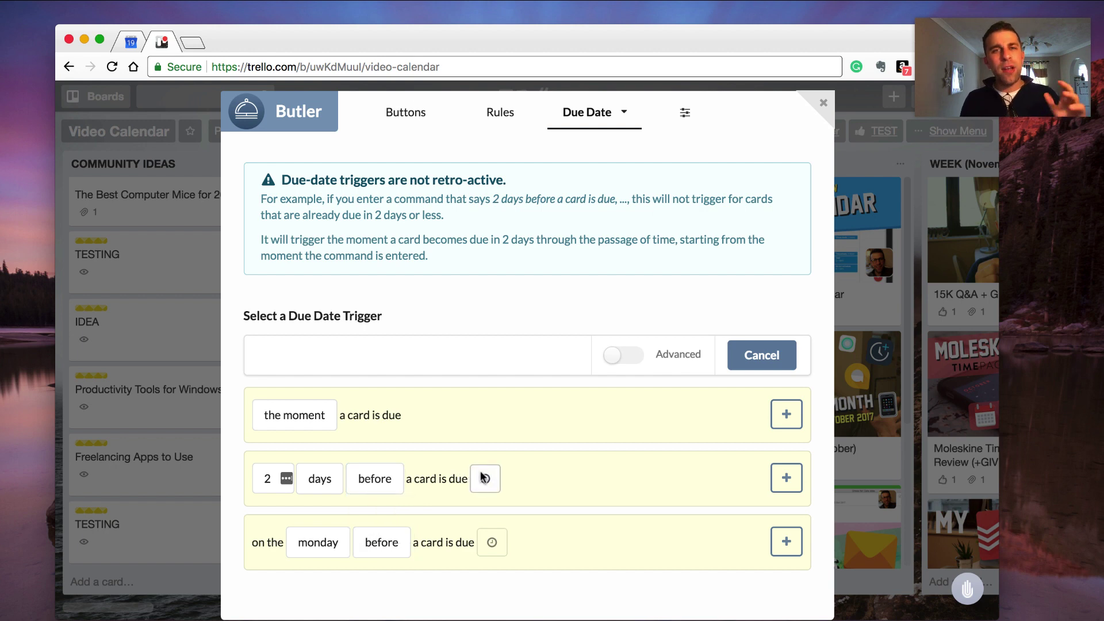
scroll(526, 363, "up", 1)
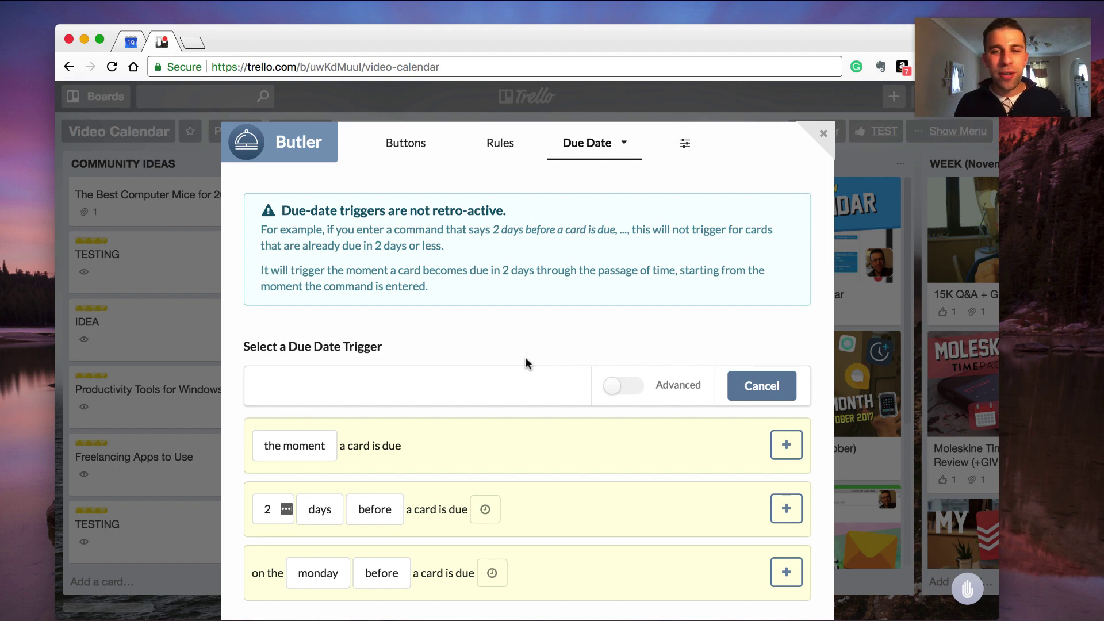
left_click(335, 451)
scroll(531, 483, "down", 1)
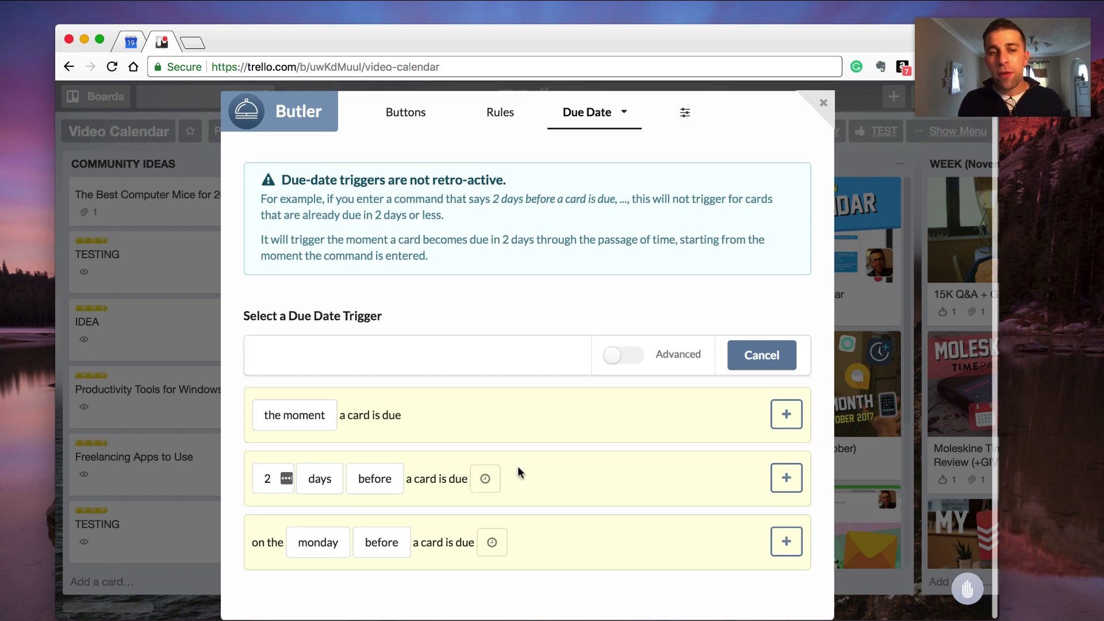
left_click(294, 415)
left_click(771, 441)
Step: Check the days-before time units, enable Advanced, and show filters for the 2-days-before trigger
left_click(319, 478)
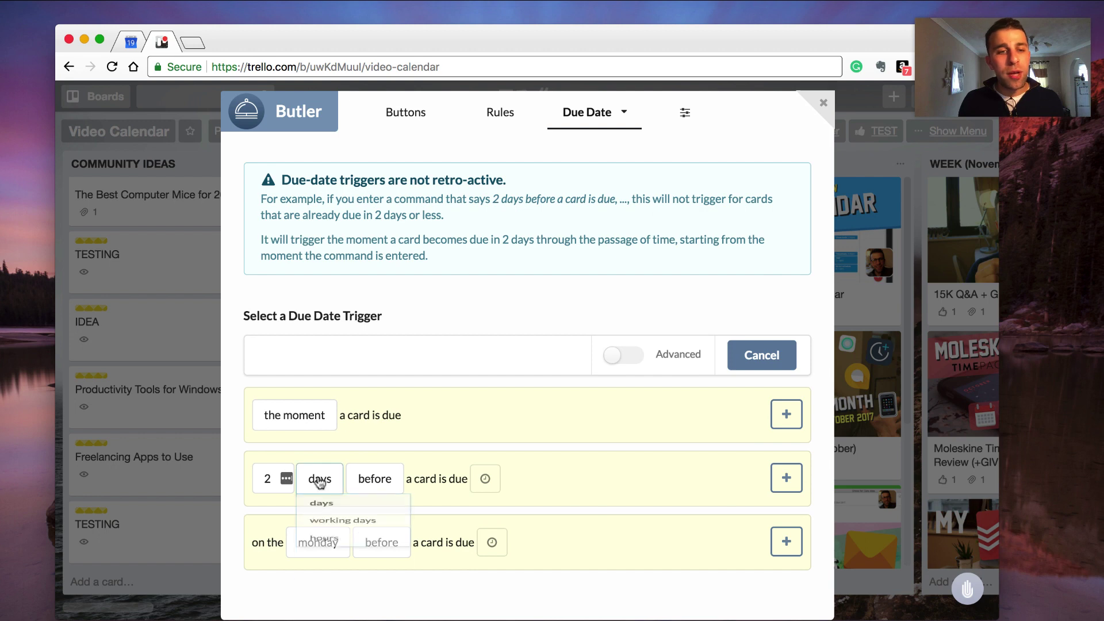
left_click(735, 449)
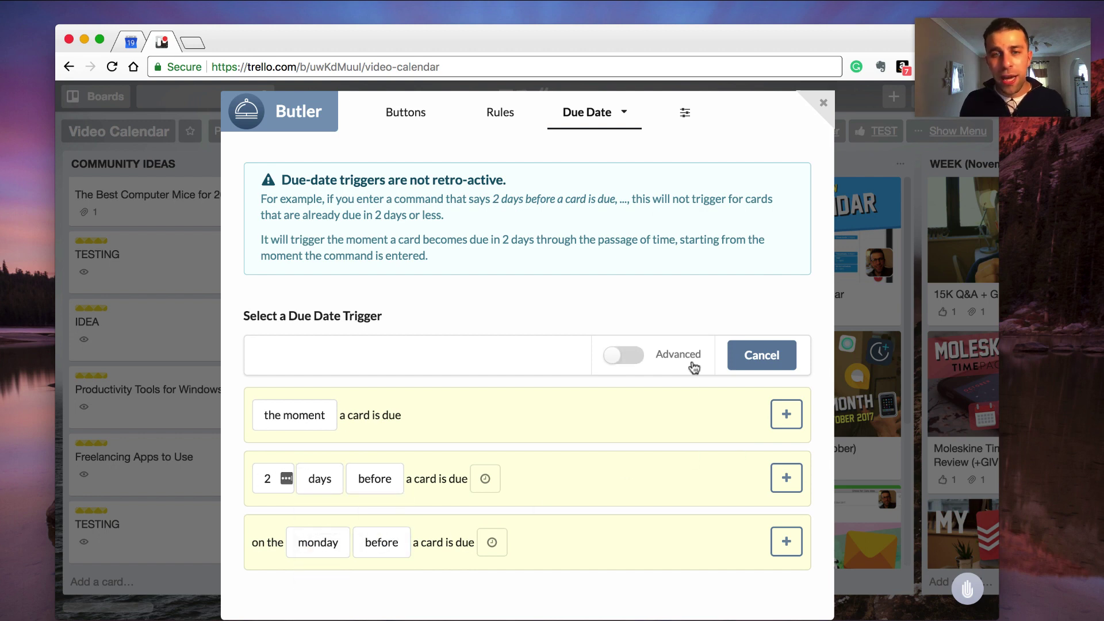
left_click(621, 360)
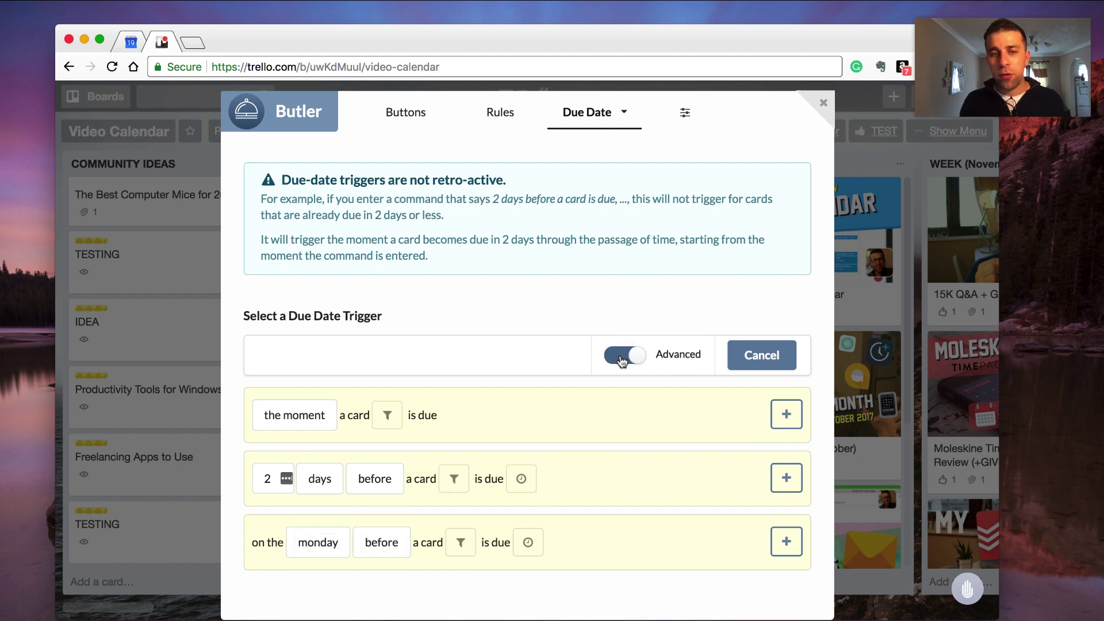
left_click(456, 477)
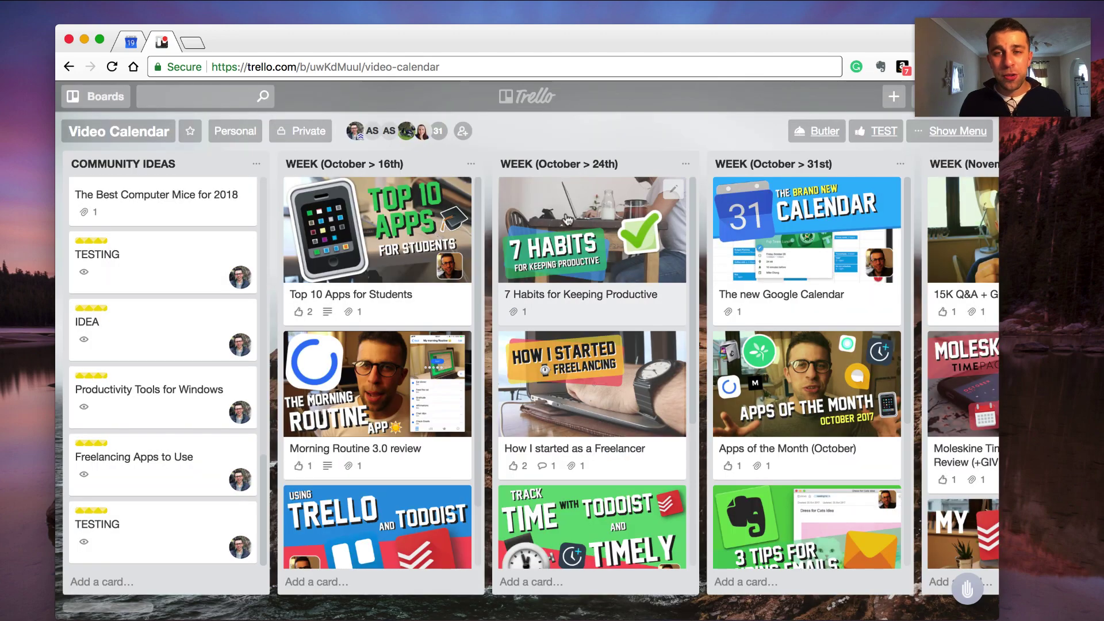
scroll(567, 220, "right", 5)
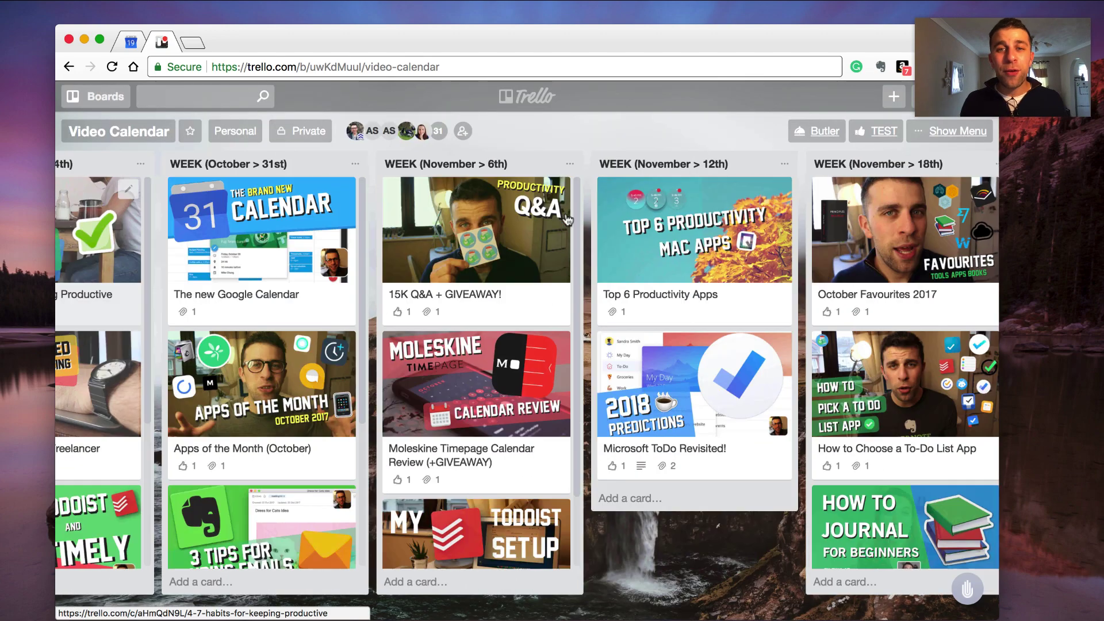
scroll(567, 219, "right", 10)
scroll(567, 220, "right", 10)
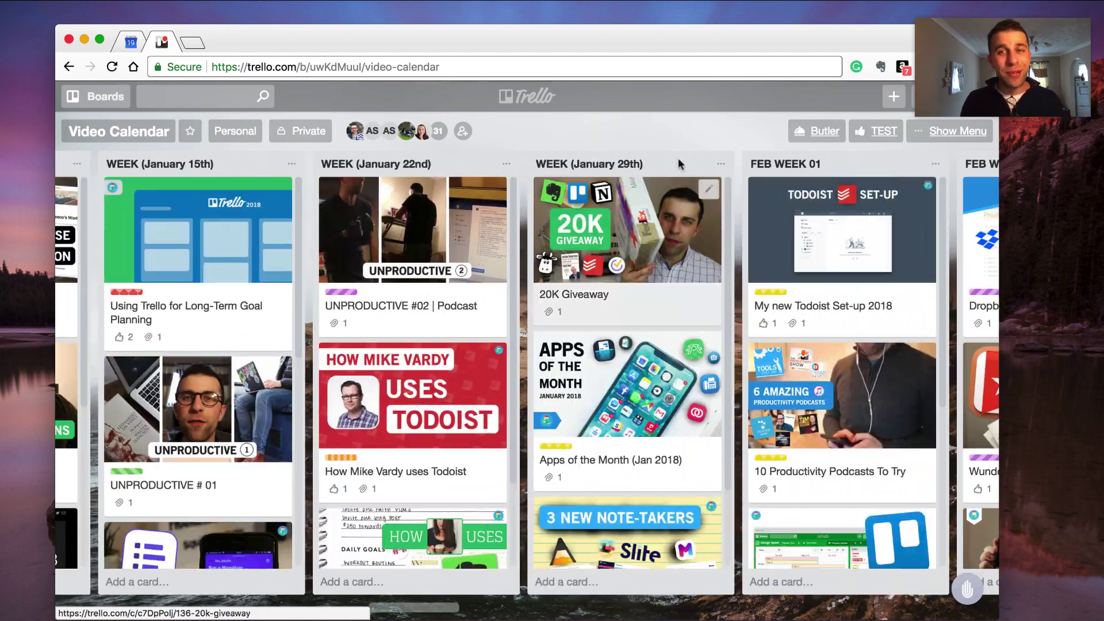
Step: Go to Butler's Account page and view the Free, $10 and $20 plans under Upgrade
left_click(813, 130)
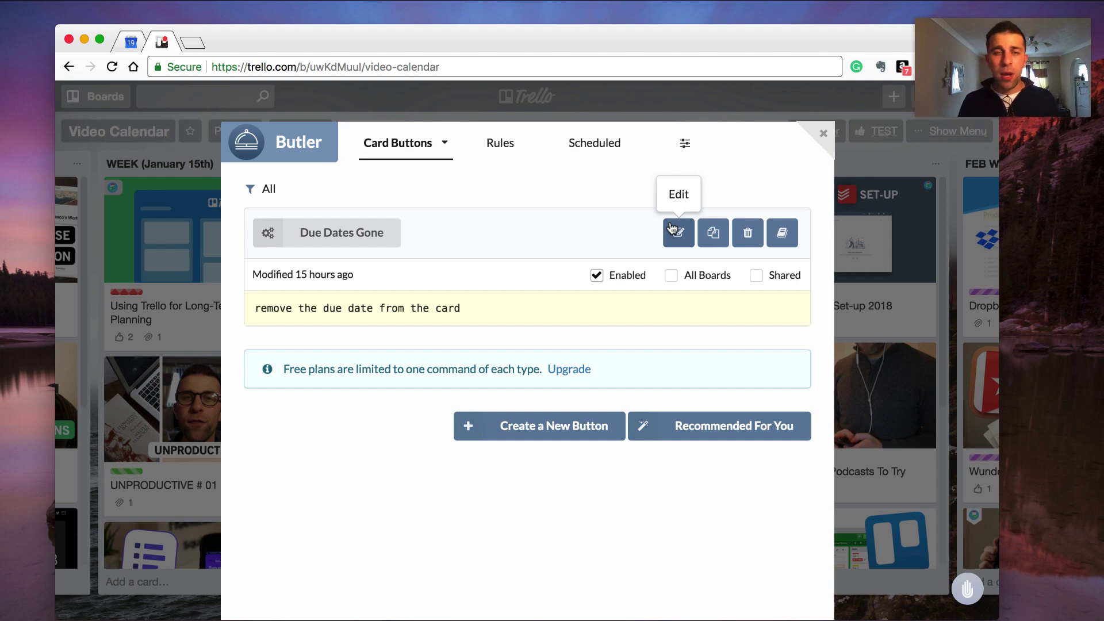
left_click(687, 144)
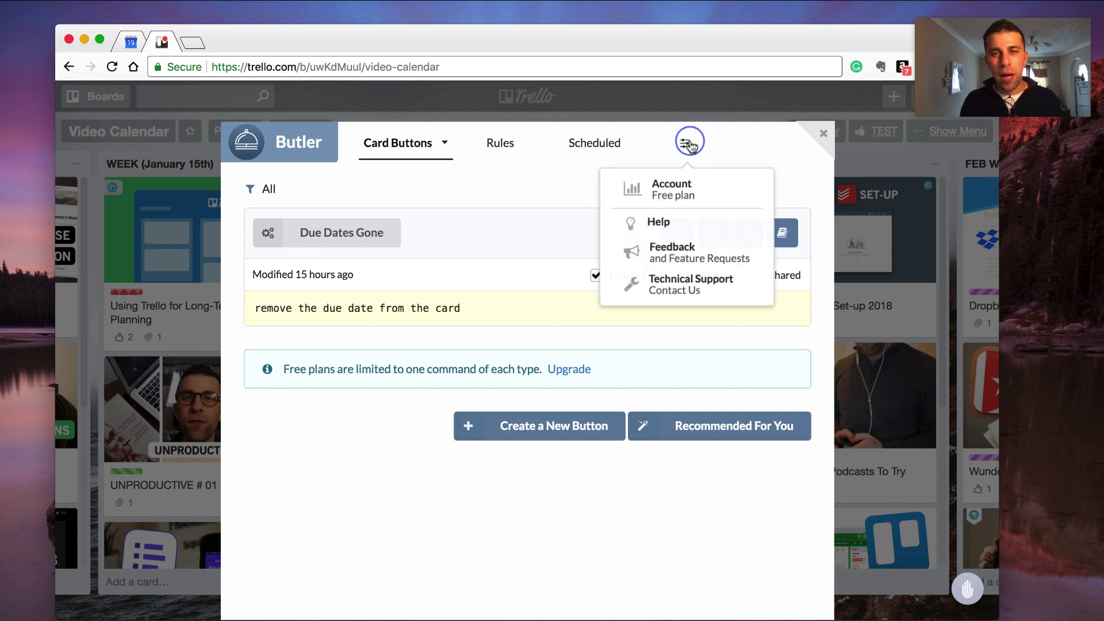
left_click(681, 195)
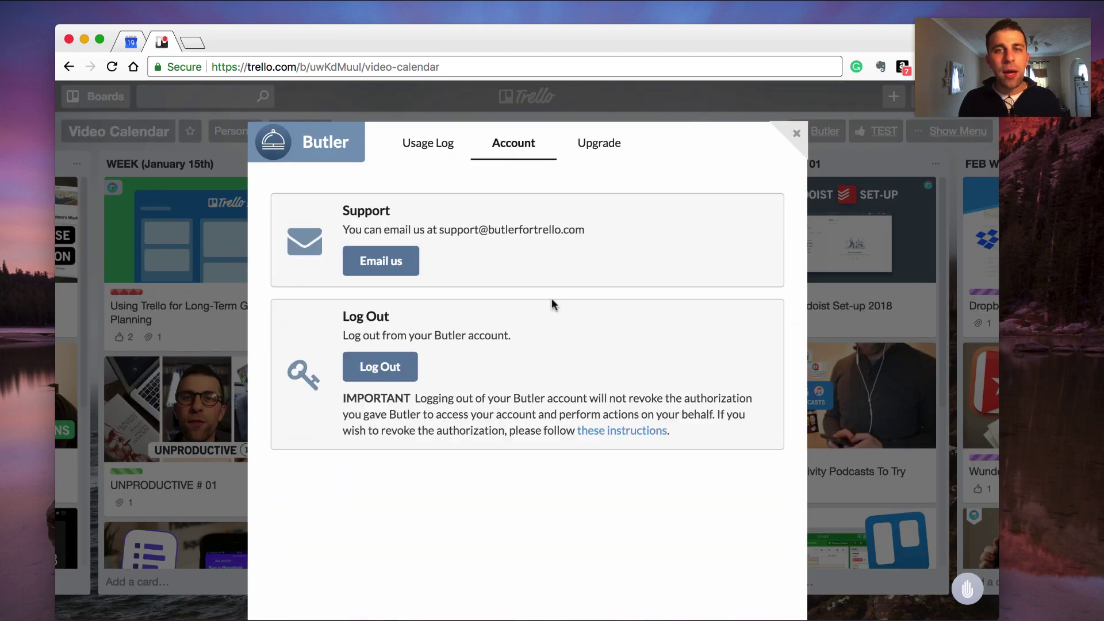
left_click(597, 147)
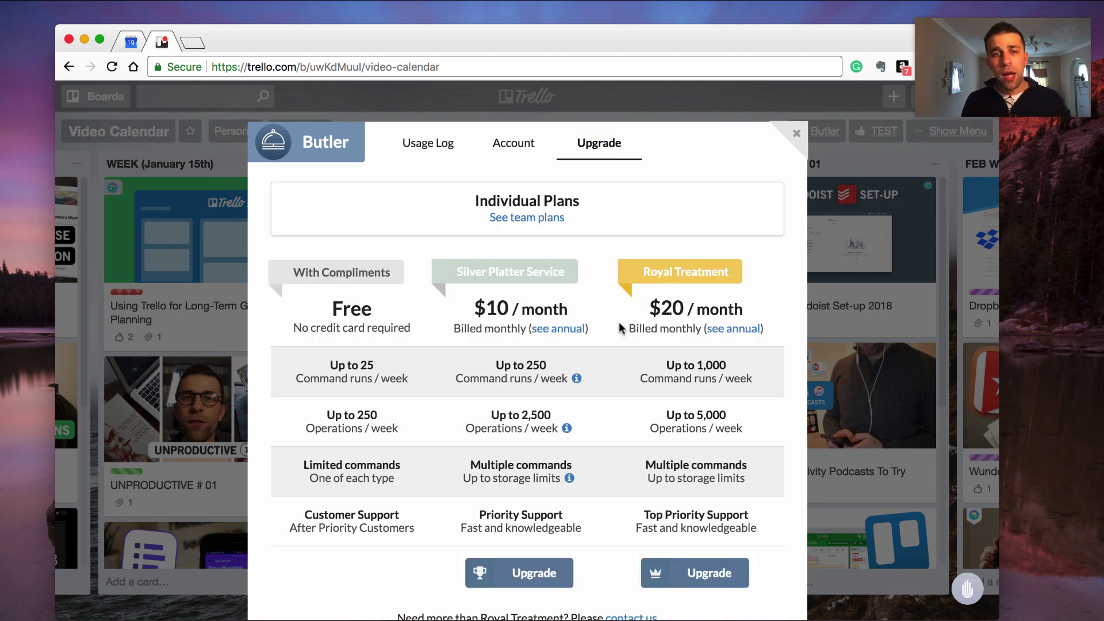
scroll(372, 341, "down", 1)
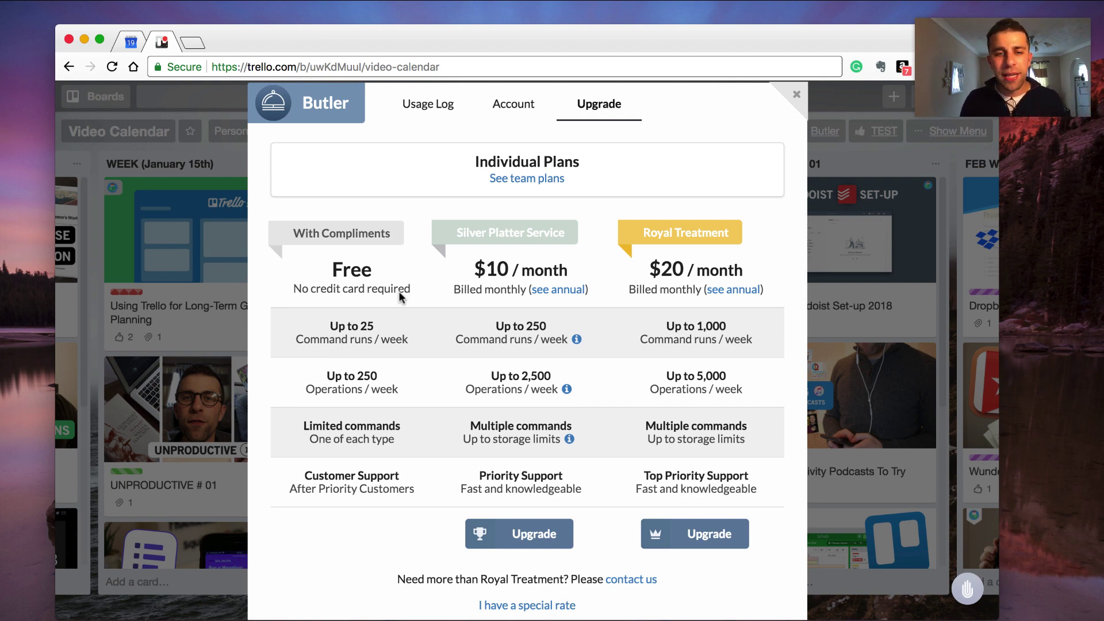
left_click(425, 115)
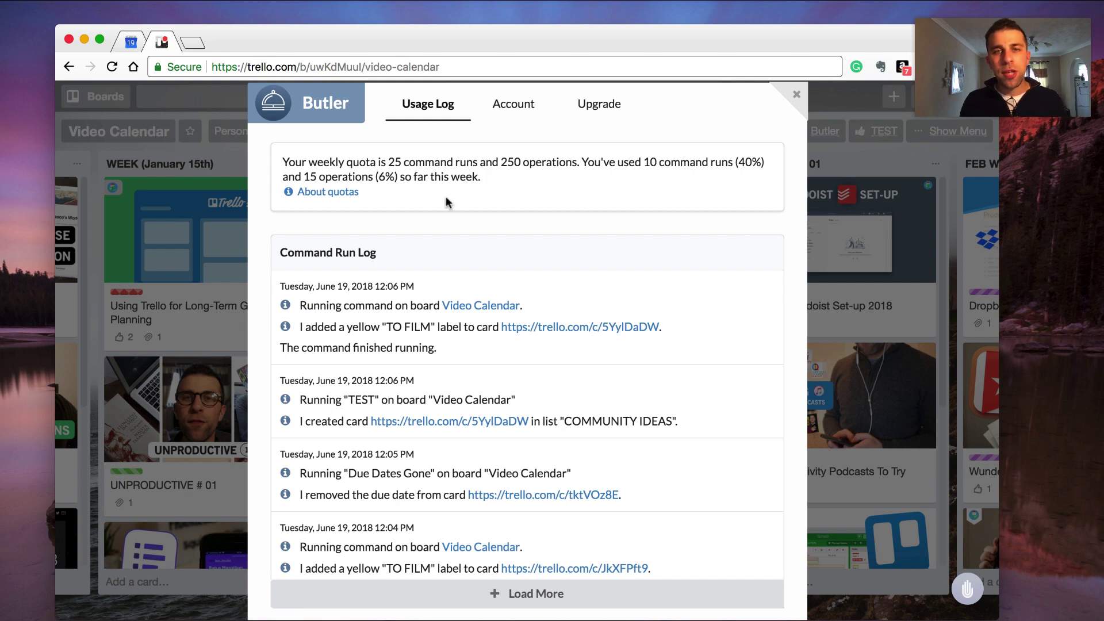
left_click(496, 102)
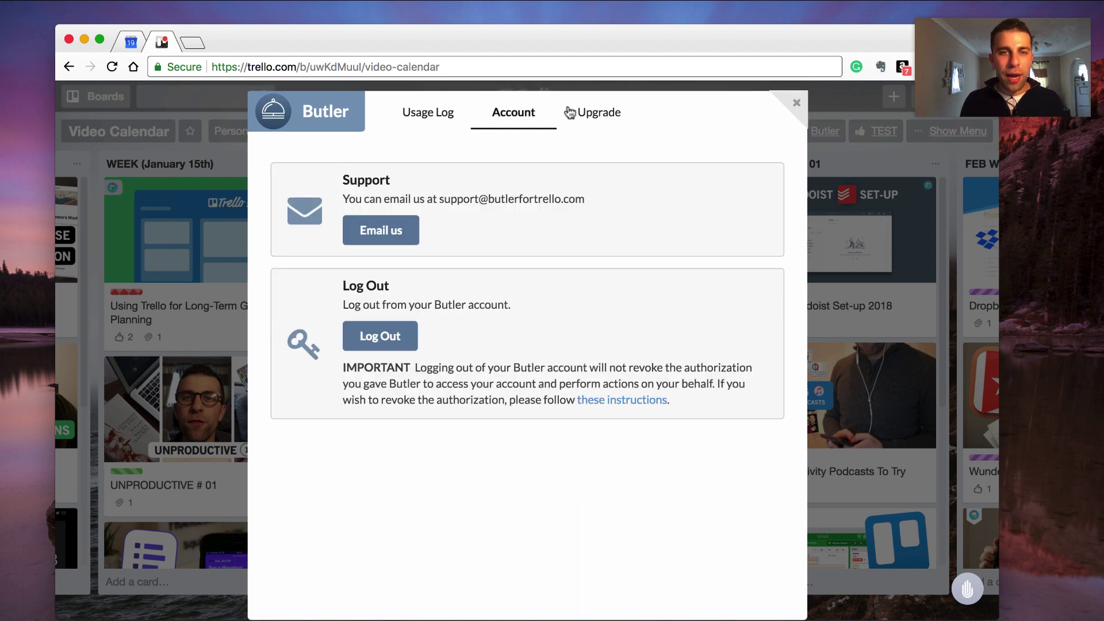
left_click(570, 113)
scroll(384, 359, "down", 1)
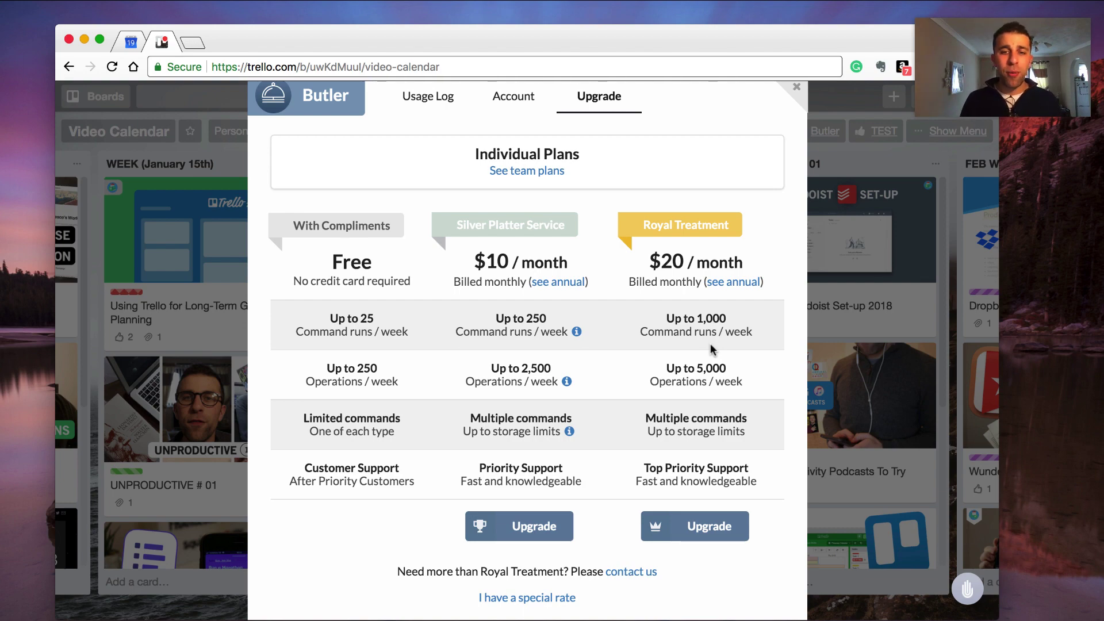
Step: Close the Butler dialog to return to the video calendar board
key("Escape")
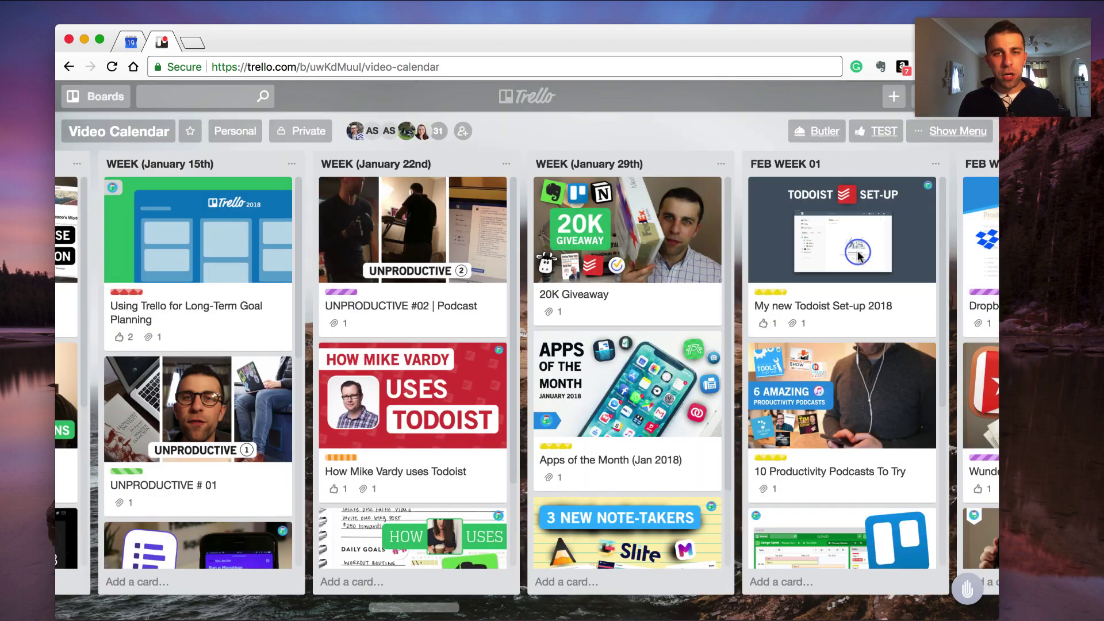
scroll(630, 321, "left", 3)
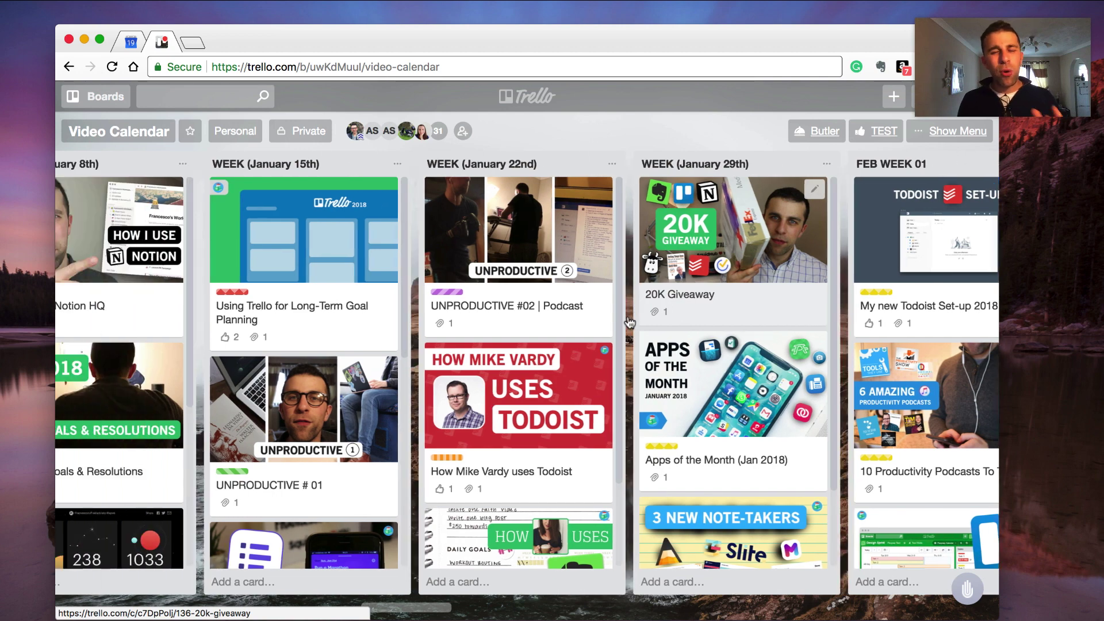
scroll(630, 321, "left", 7)
scroll(630, 322, "left", 1)
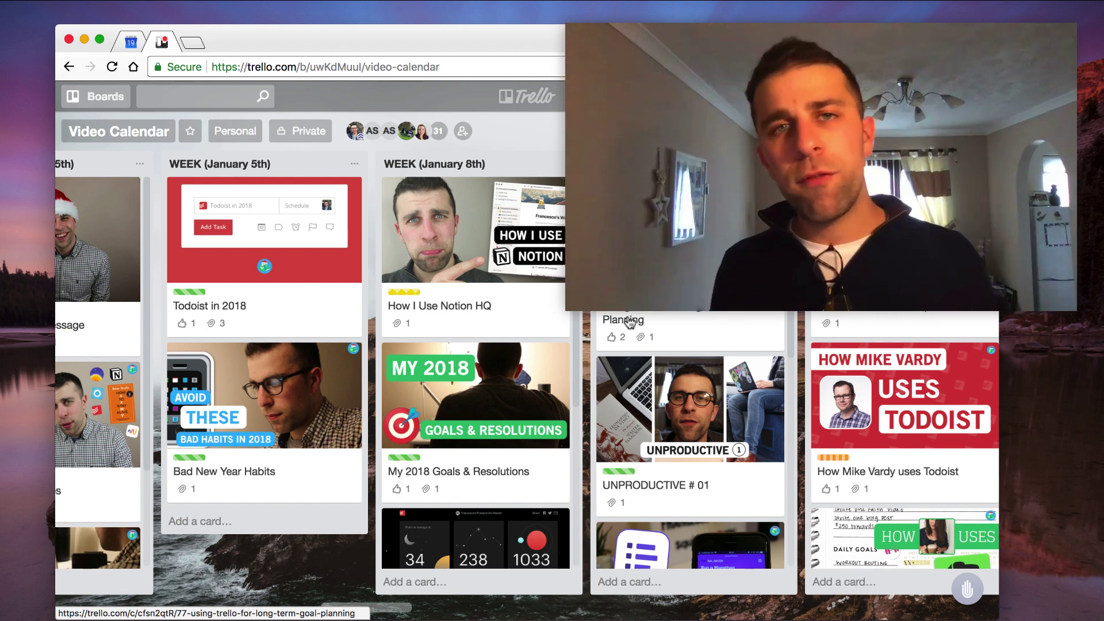
scroll(695, 334, "right", 10)
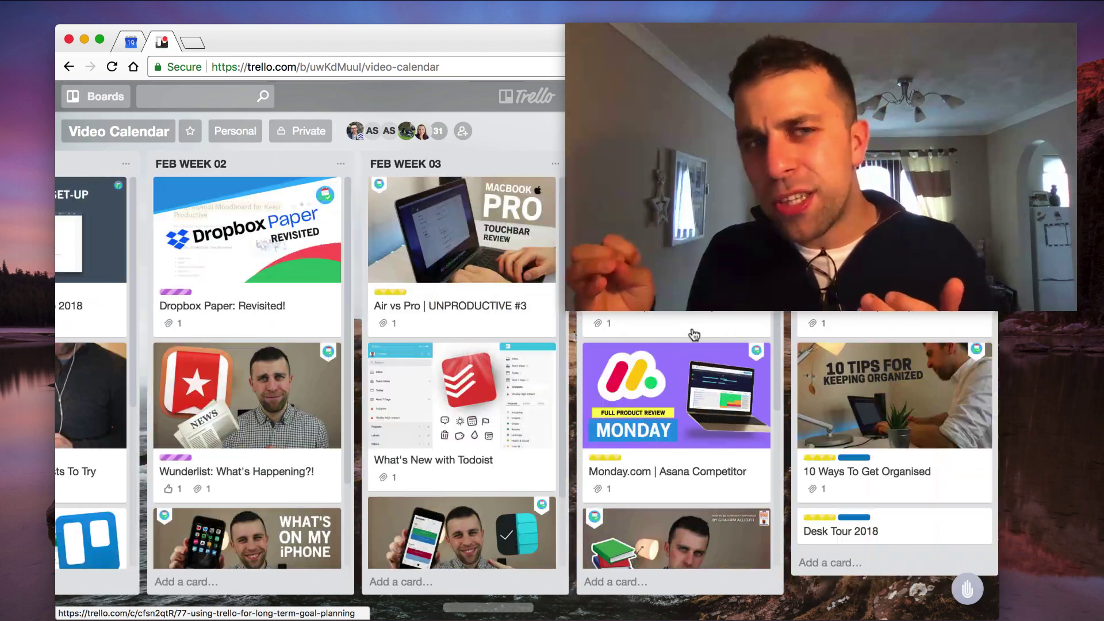
scroll(694, 336, "right", 10)
scroll(694, 336, "right", 10)
scroll(695, 336, "right", 10)
scroll(695, 335, "right", 3)
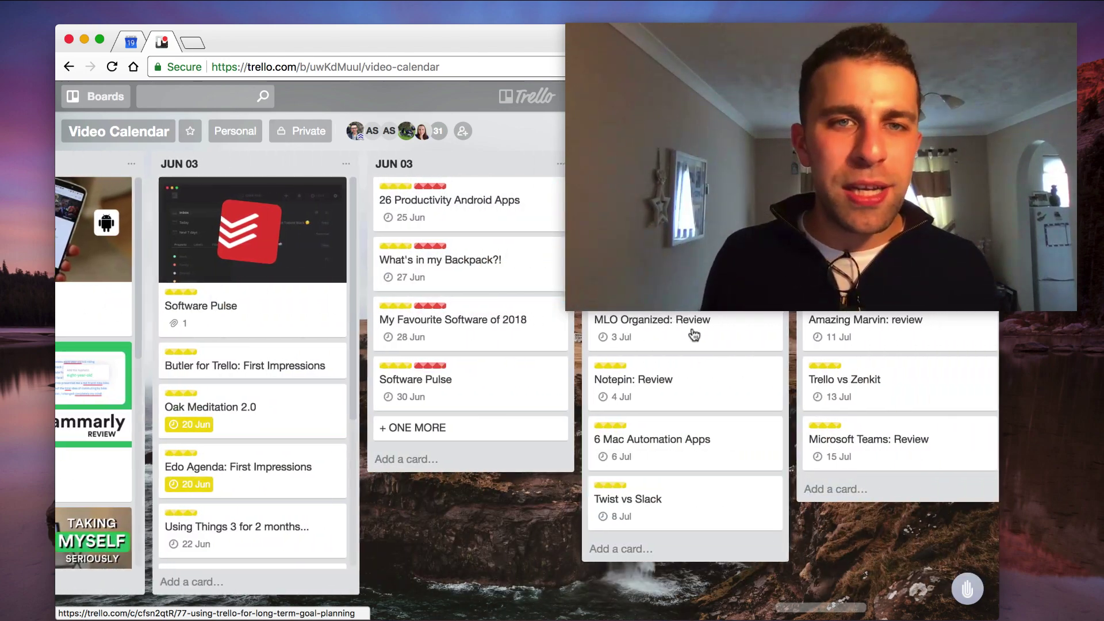